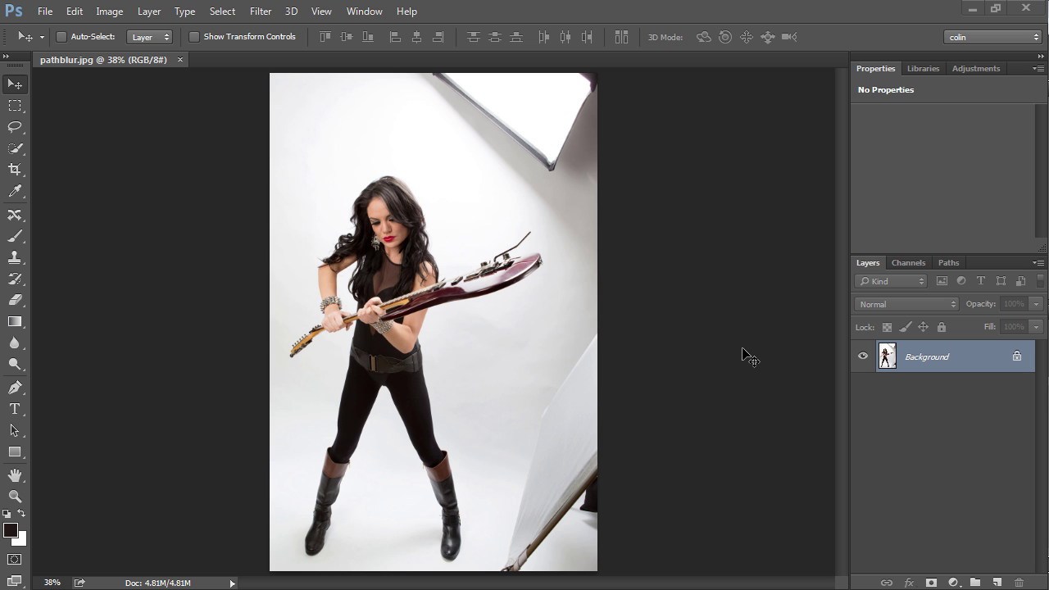
- Apply Blur Gallery's Path Blur with a path angled from the model's head toward the lower right
left_click(264, 11)
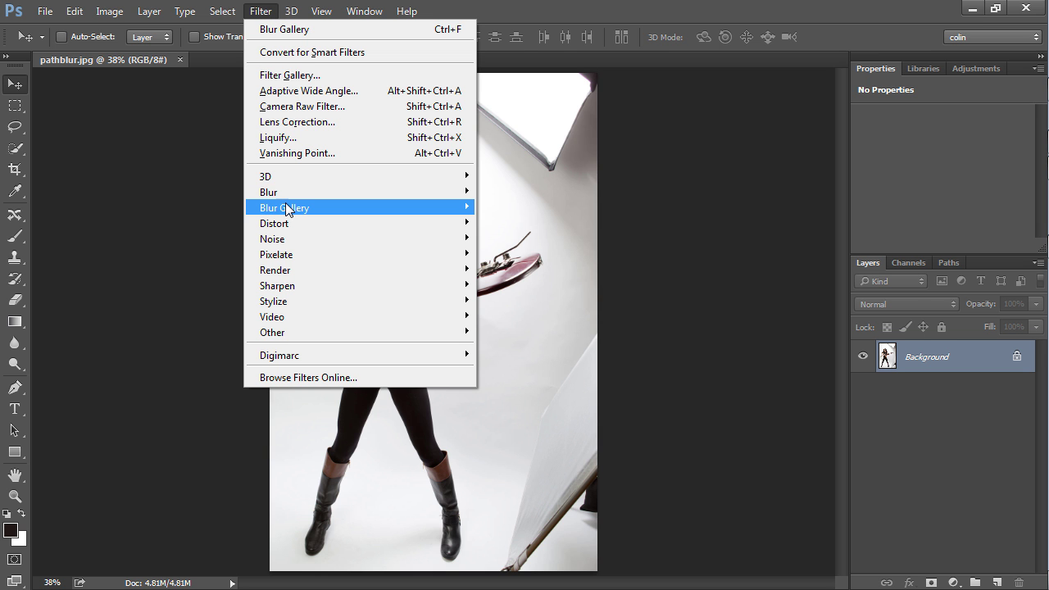
mouse_move(285, 205)
left_click(217, 254)
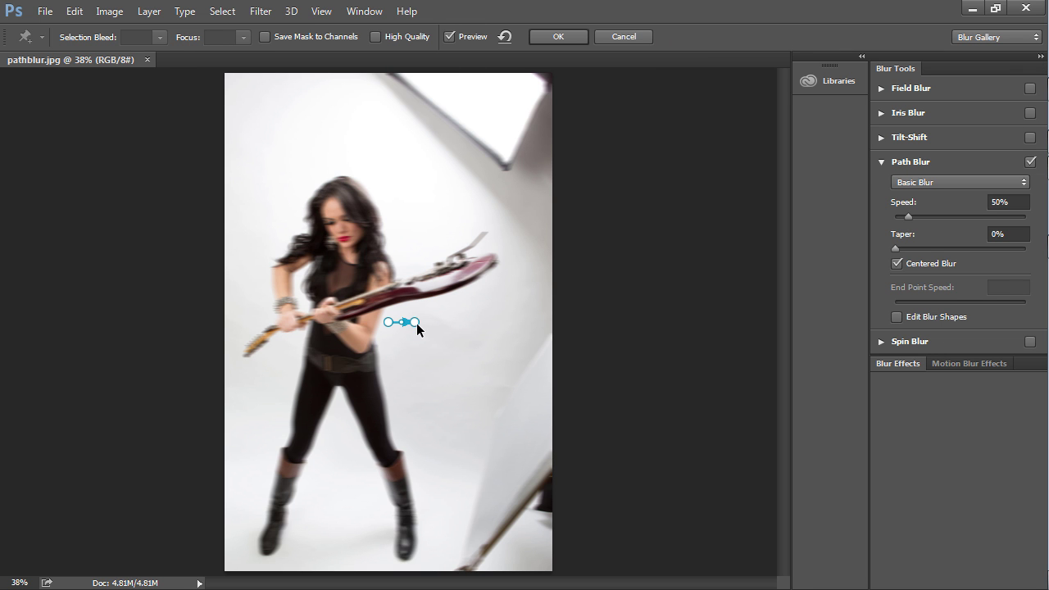
left_click_drag(415, 322, 527, 337)
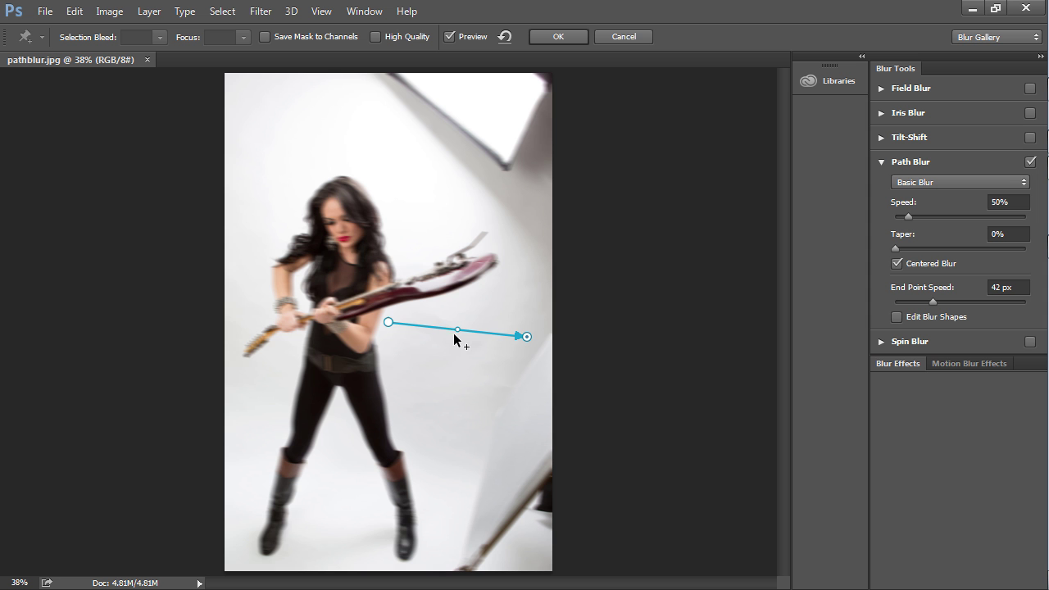
left_click_drag(389, 321, 339, 190)
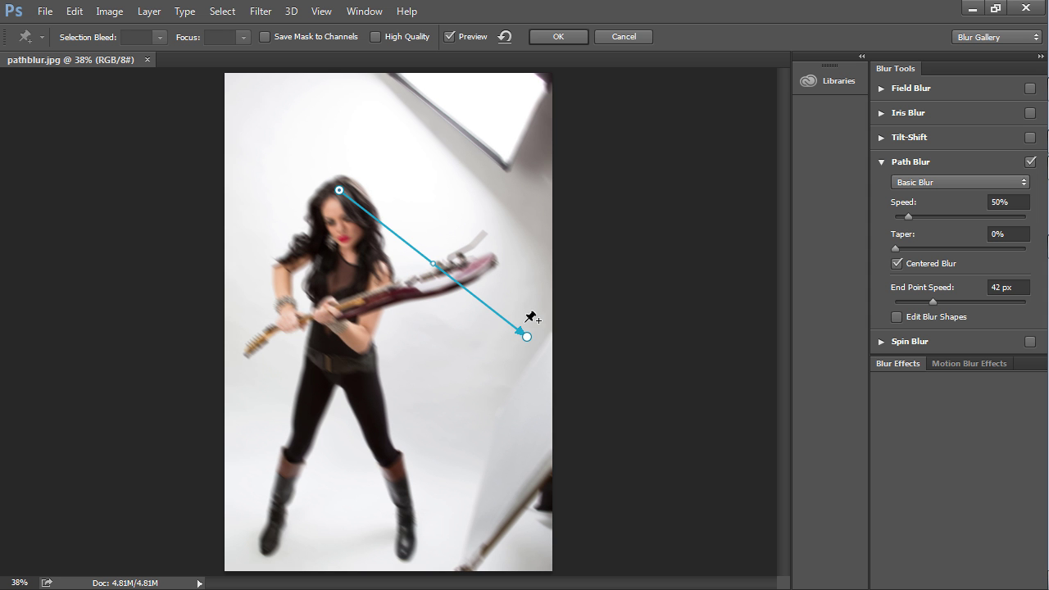
left_click_drag(527, 337, 336, 377)
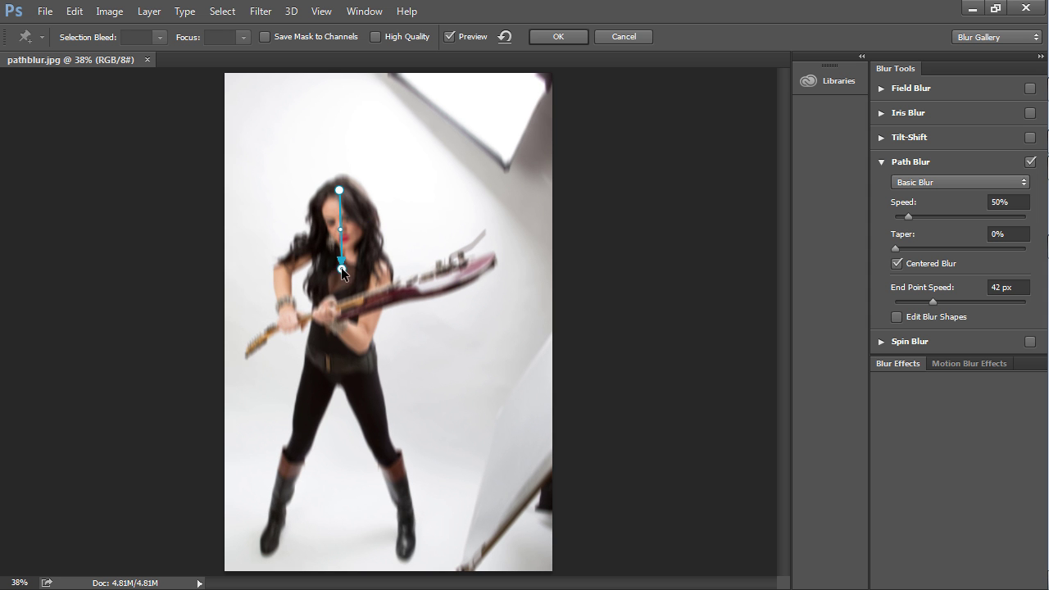
left_click_drag(341, 267, 464, 367)
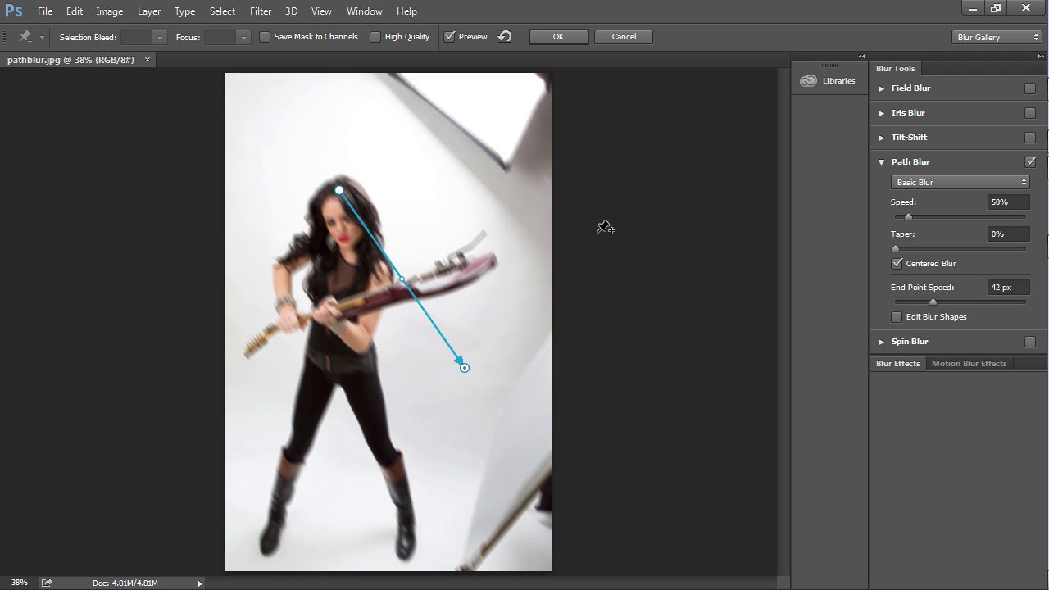
- Set the Path Blur Speed to 264% and return Taper to 0%
left_click_drag(914, 215, 963, 213)
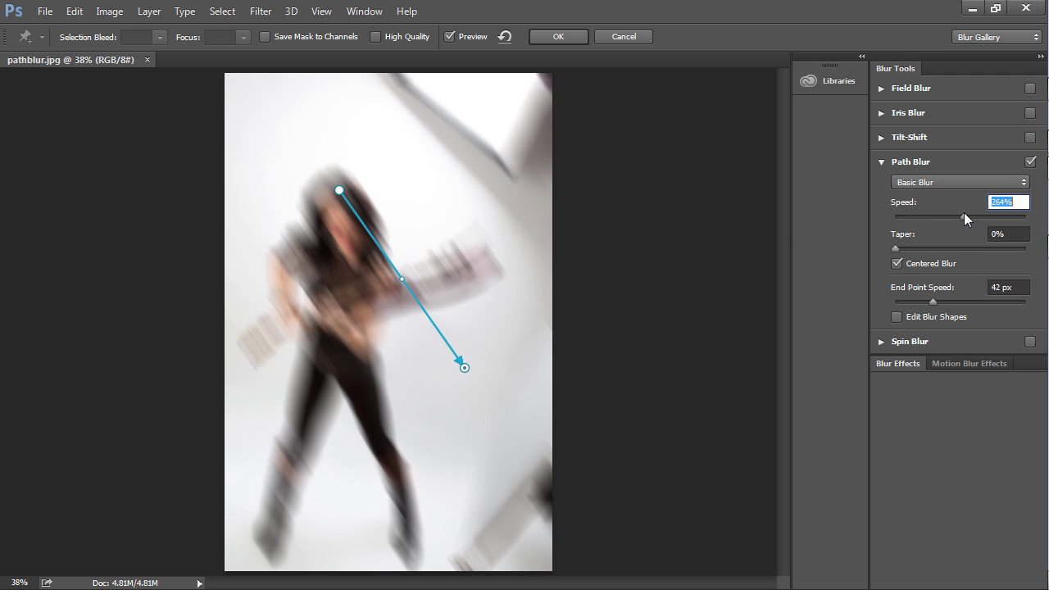
left_click_drag(932, 248, 995, 249)
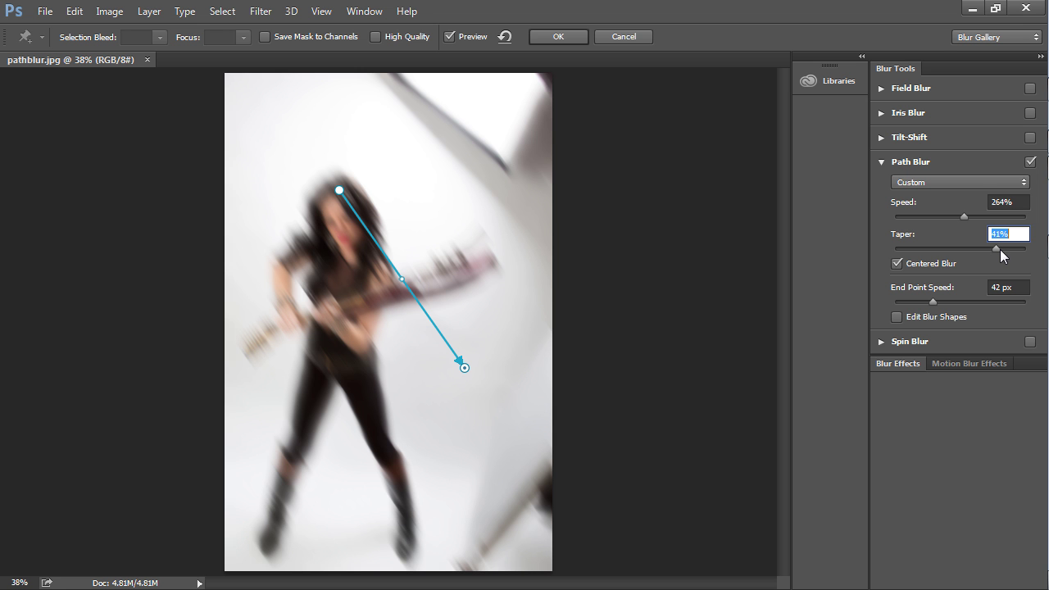
left_click_drag(999, 249, 834, 246)
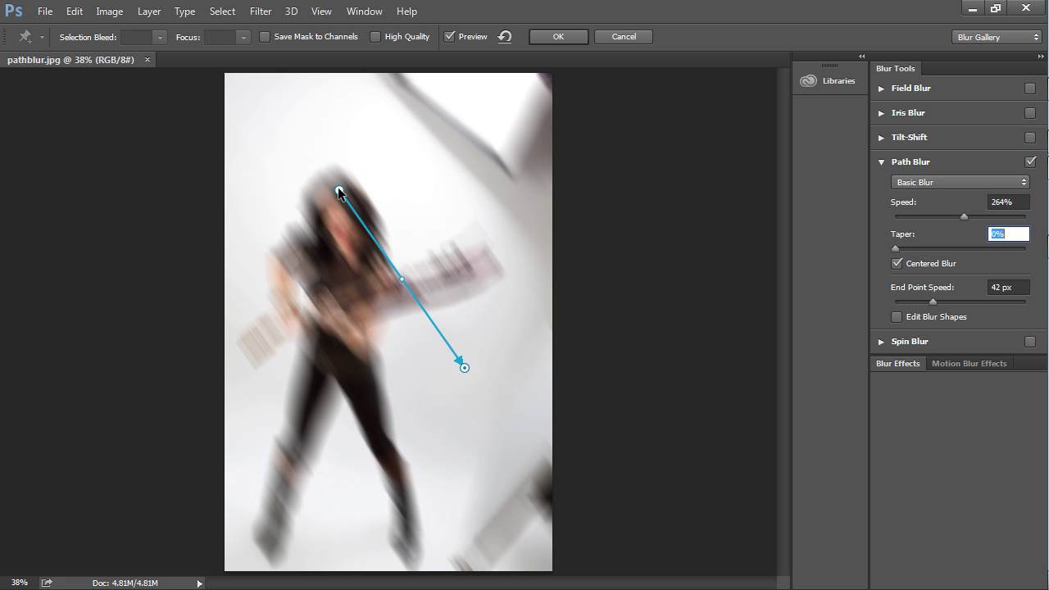
- Move the path start to the upper right, bend it into a gentle arc, and lower Speed to 82%
left_click_drag(338, 187, 412, 131)
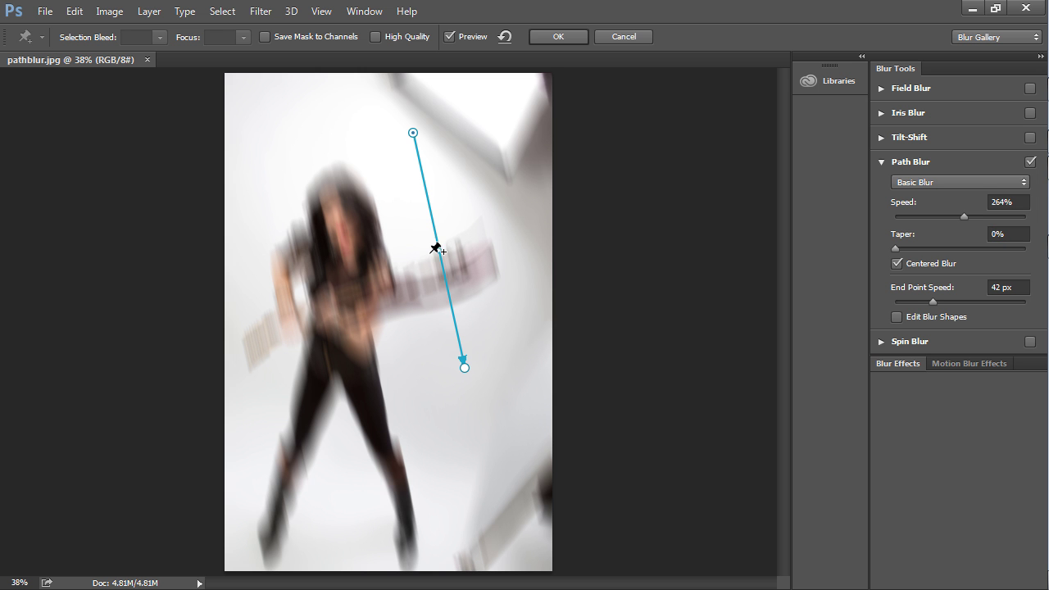
left_click_drag(440, 246, 497, 227)
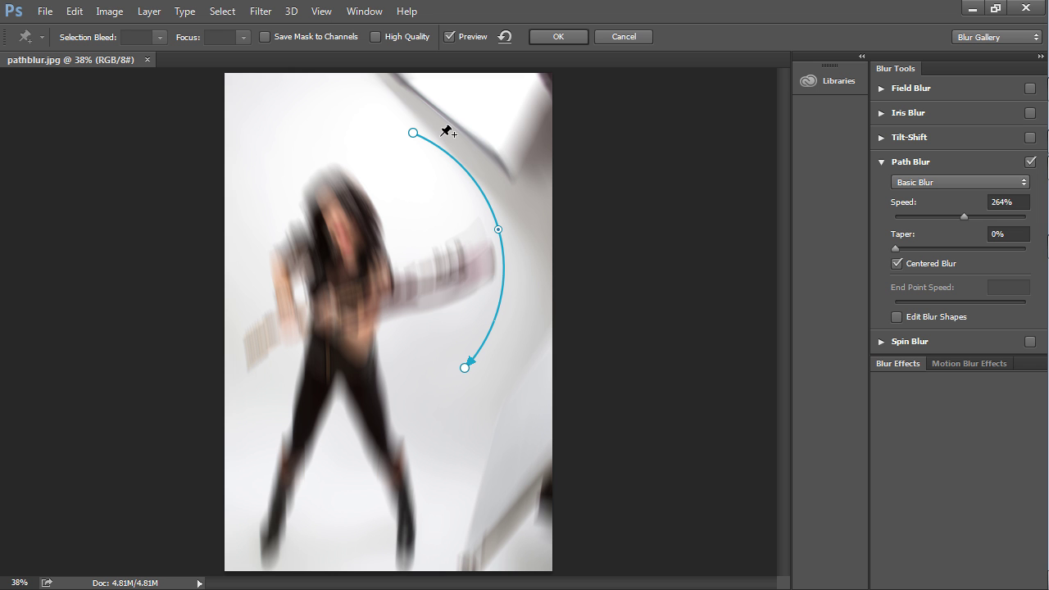
left_click_drag(499, 228, 476, 245)
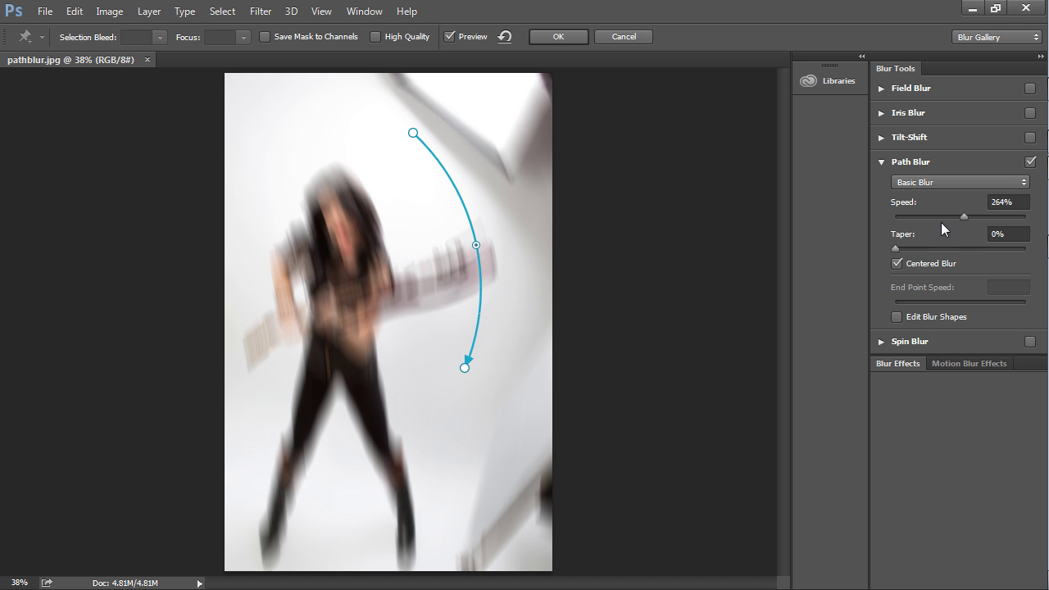
left_click_drag(958, 218, 917, 221)
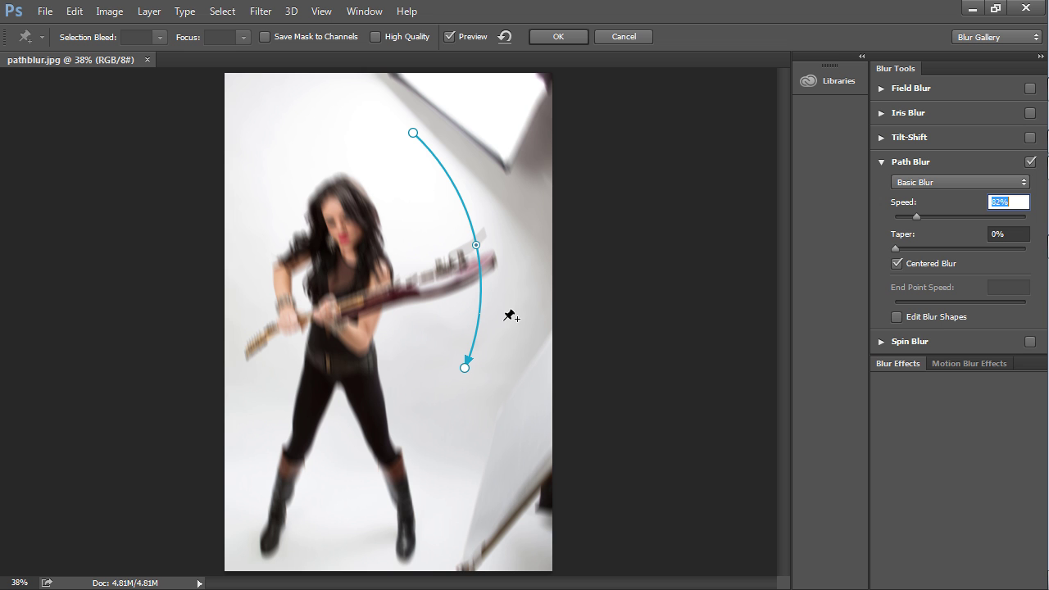
- Enable Edit Blur Shapes, pull out both end-point blur handles, and ease the midpoint left
left_click(896, 316)
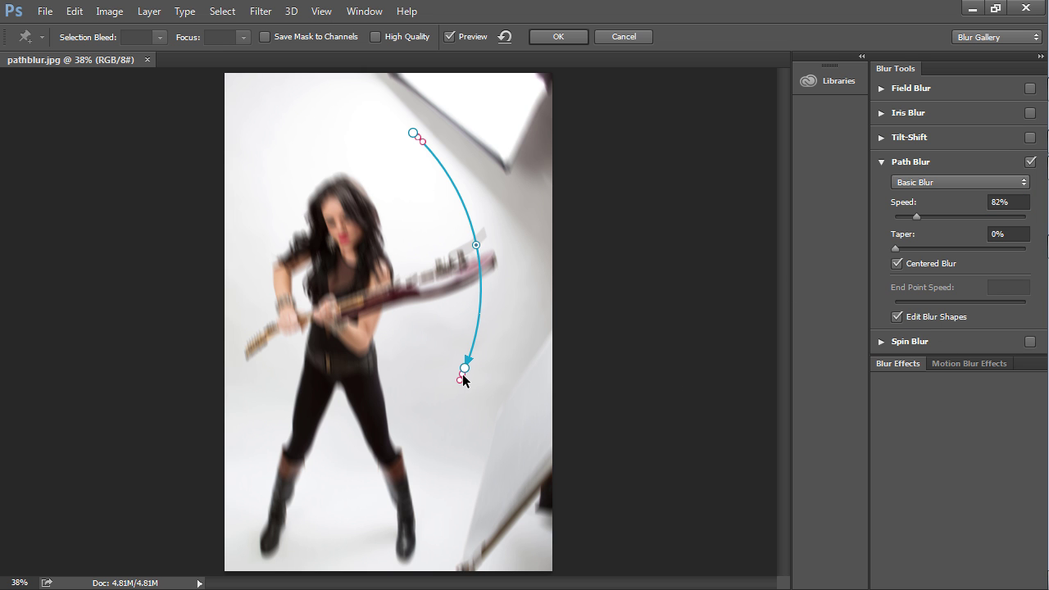
mouse_move(460, 379)
left_mouse_down()
mouse_move(452, 392)
mouse_move(457, 381)
left_mouse_up()
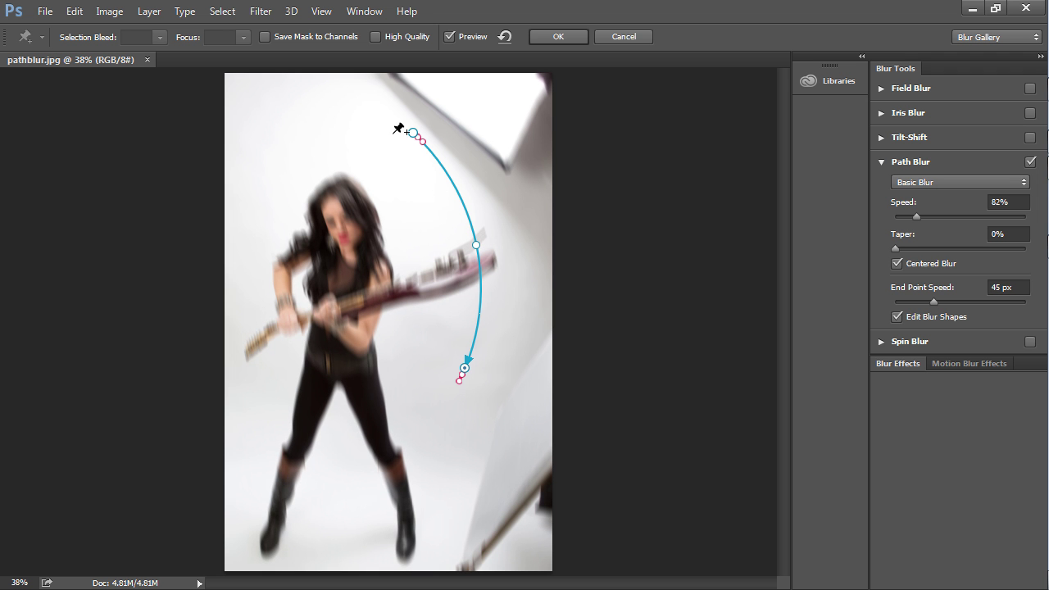
left_click_drag(419, 135, 394, 125)
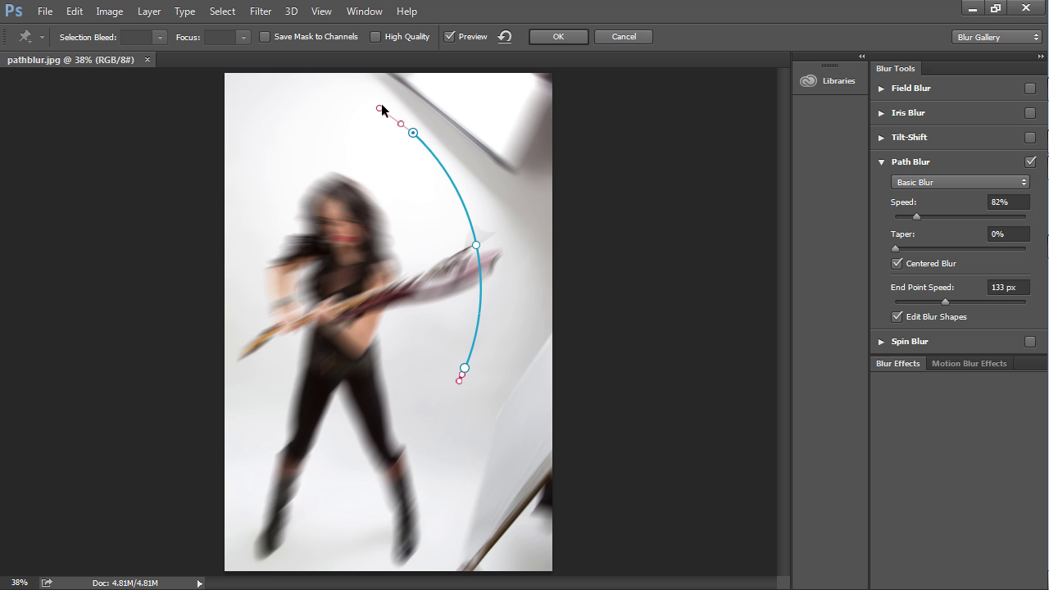
left_click_drag(381, 107, 400, 124)
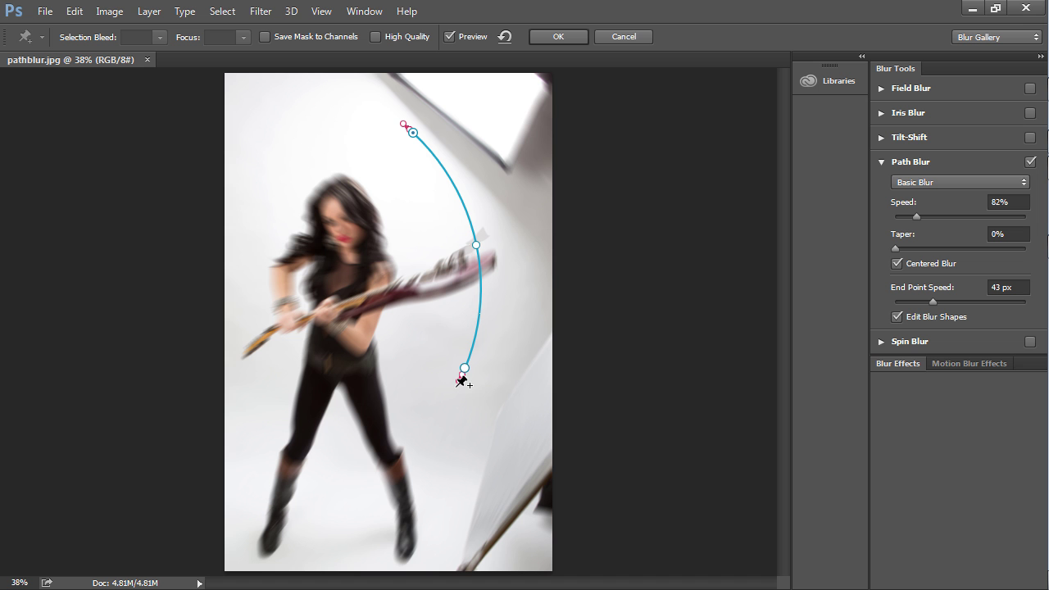
left_click_drag(457, 379, 451, 386)
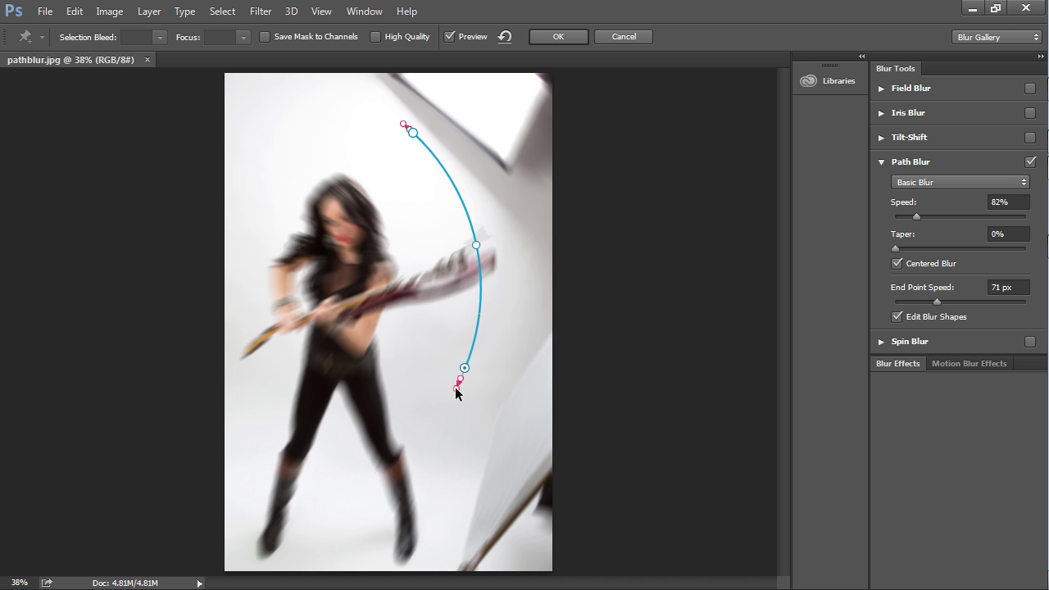
left_click_drag(477, 245, 460, 253)
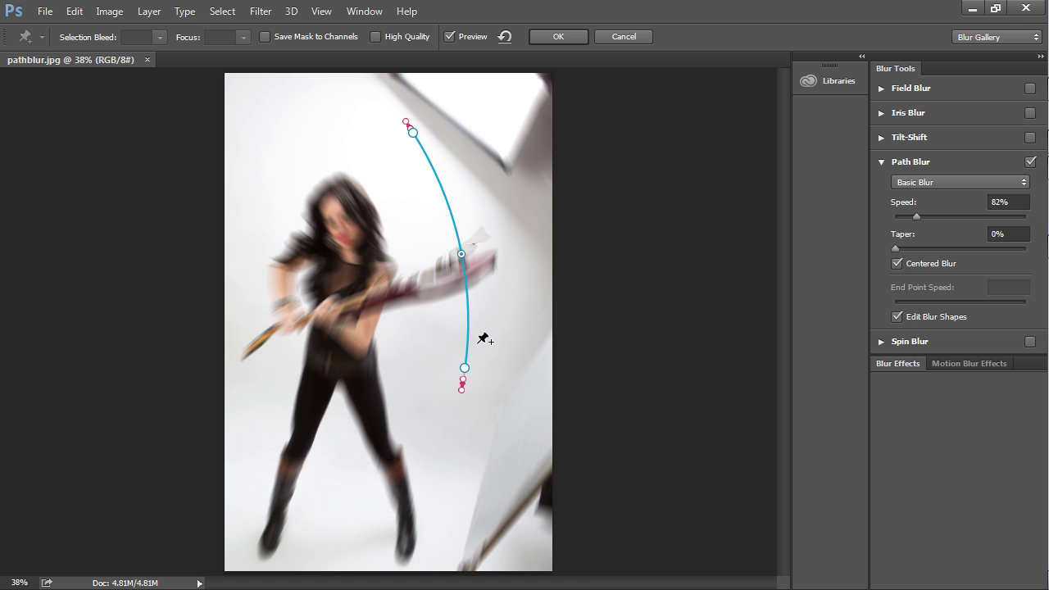
- Set the Path Blur Taper to 13% and Speed to 94%
left_click_drag(895, 247, 919, 220)
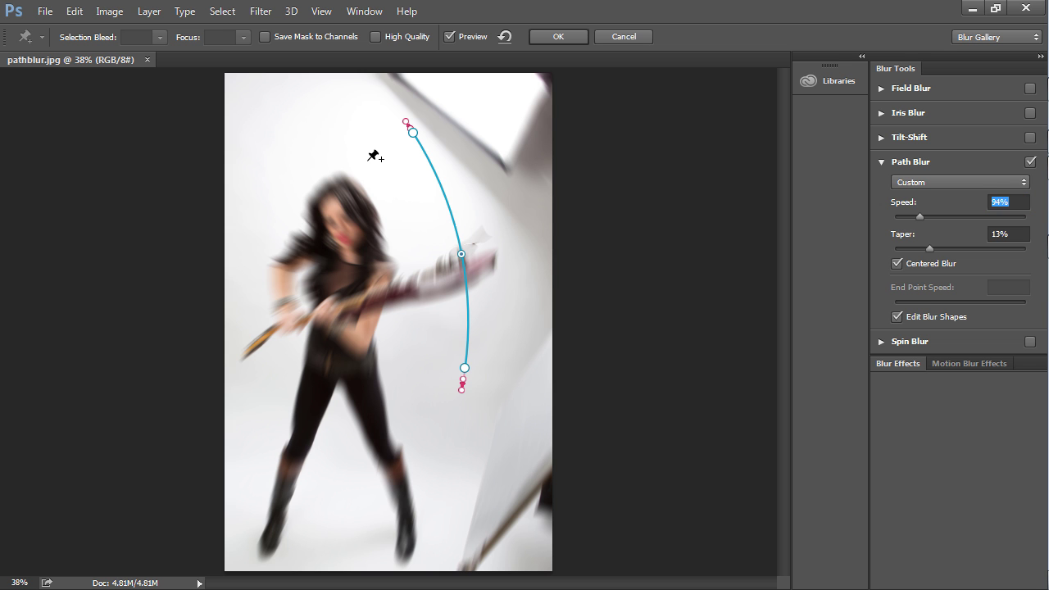
- Draw a second straight path from above the head to the right boot with 0 px end point speed
left_click(367, 161)
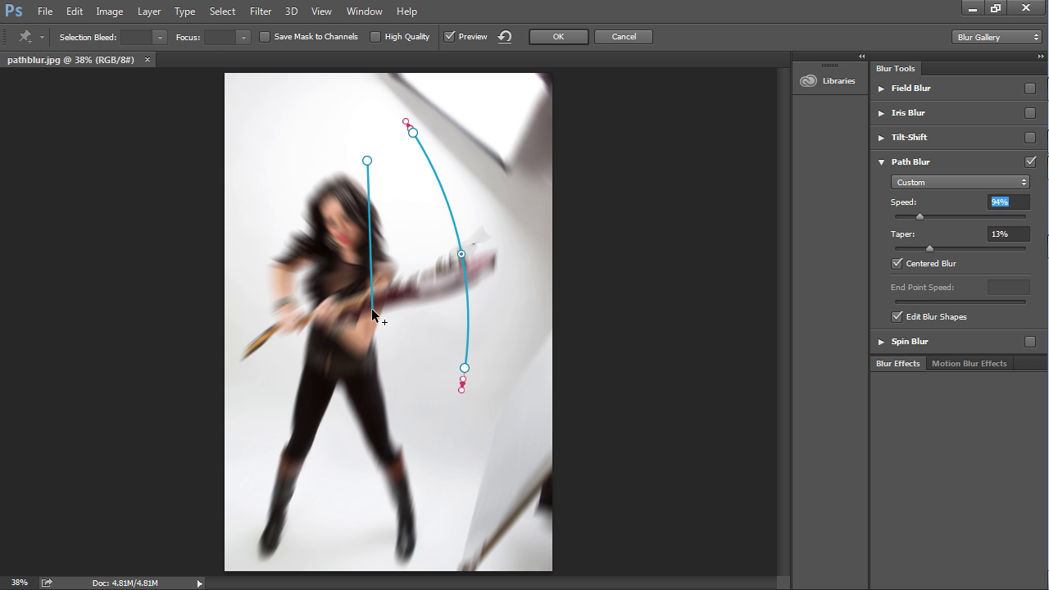
left_click(437, 533)
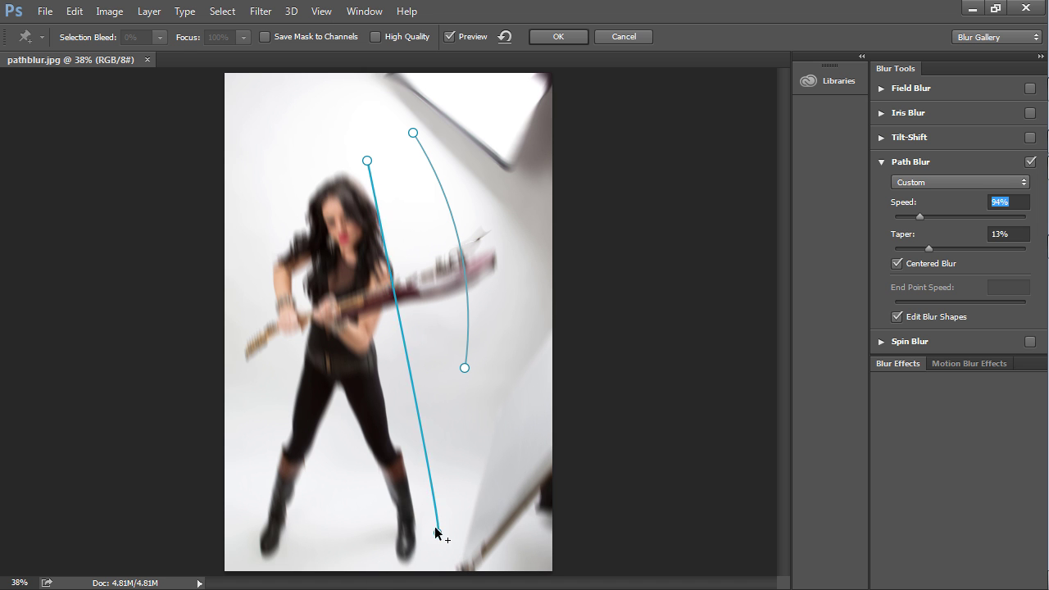
left_click(439, 532)
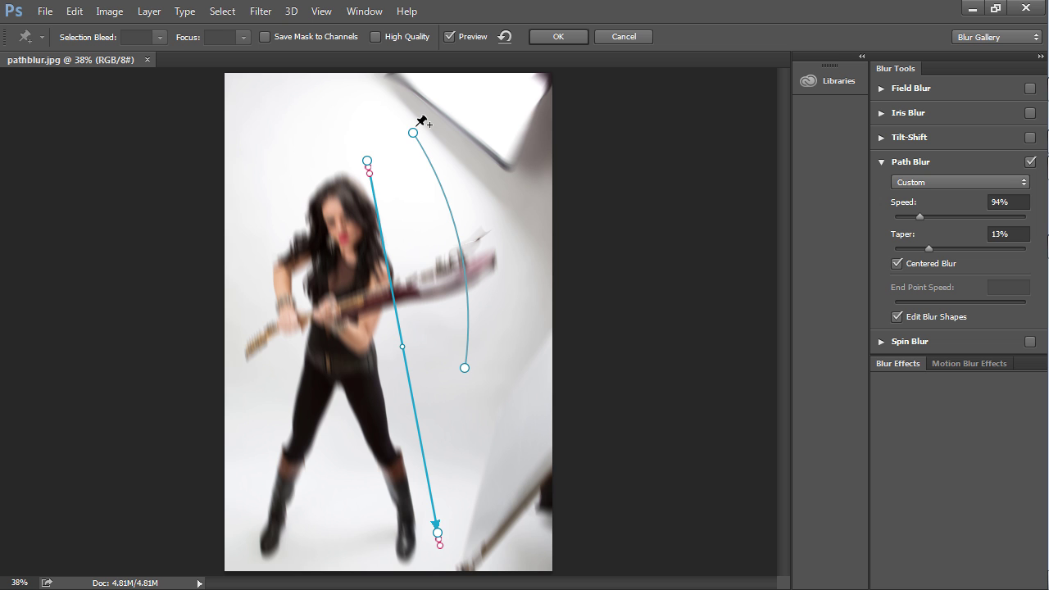
left_click(367, 161)
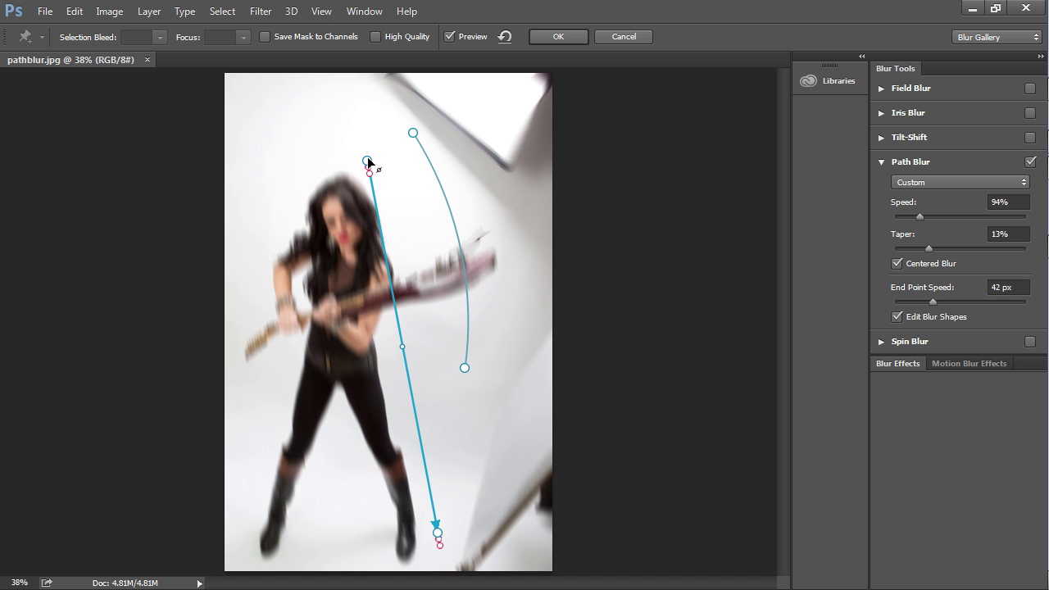
left_click_drag(367, 161, 367, 157)
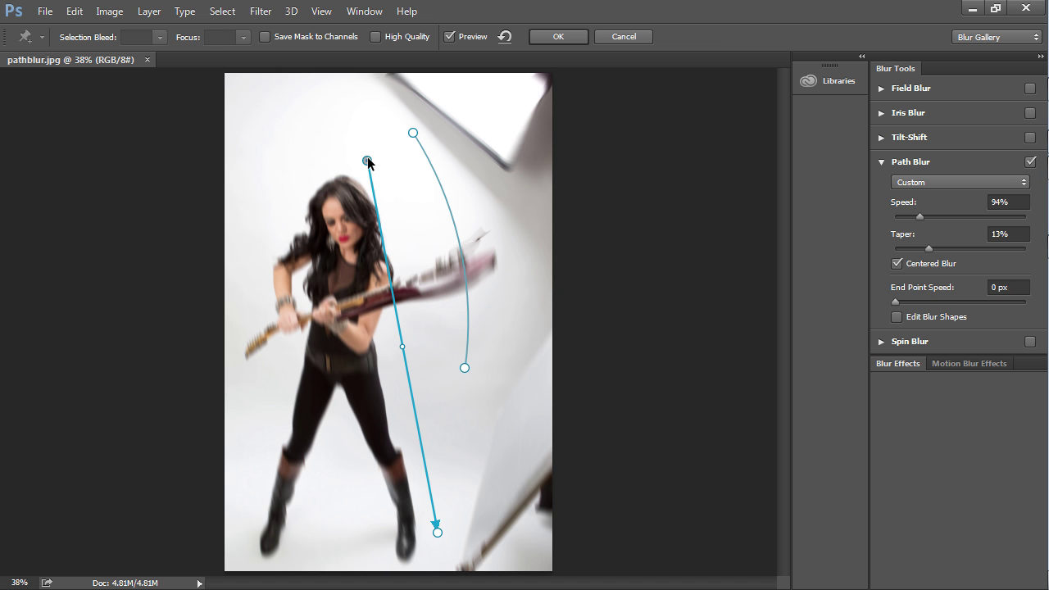
left_click(436, 533)
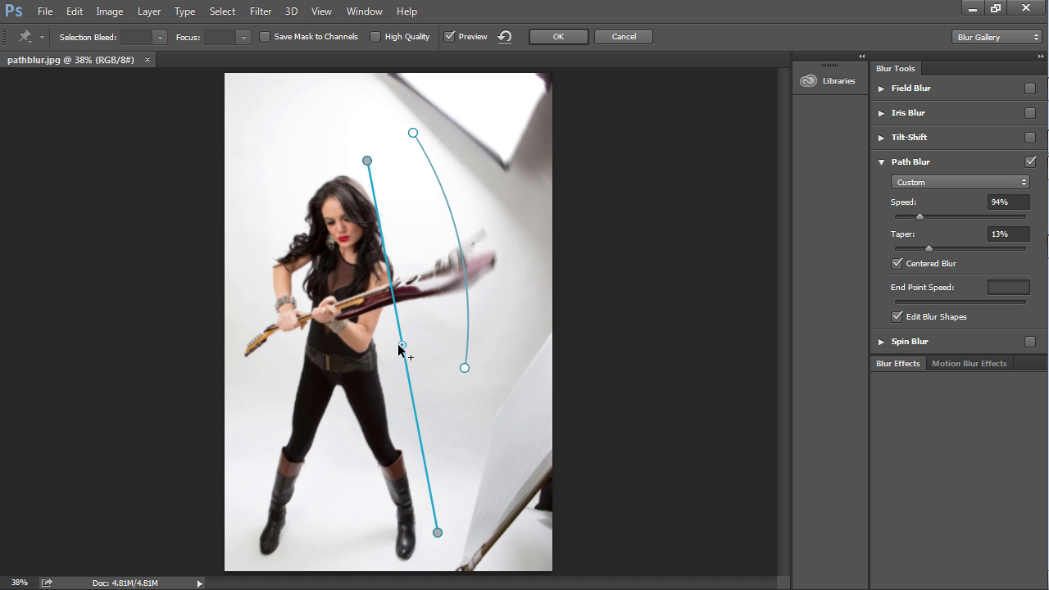
- Curve the second path along the guitarist's left side, ending at her right boot
left_click_drag(398, 344, 369, 355)
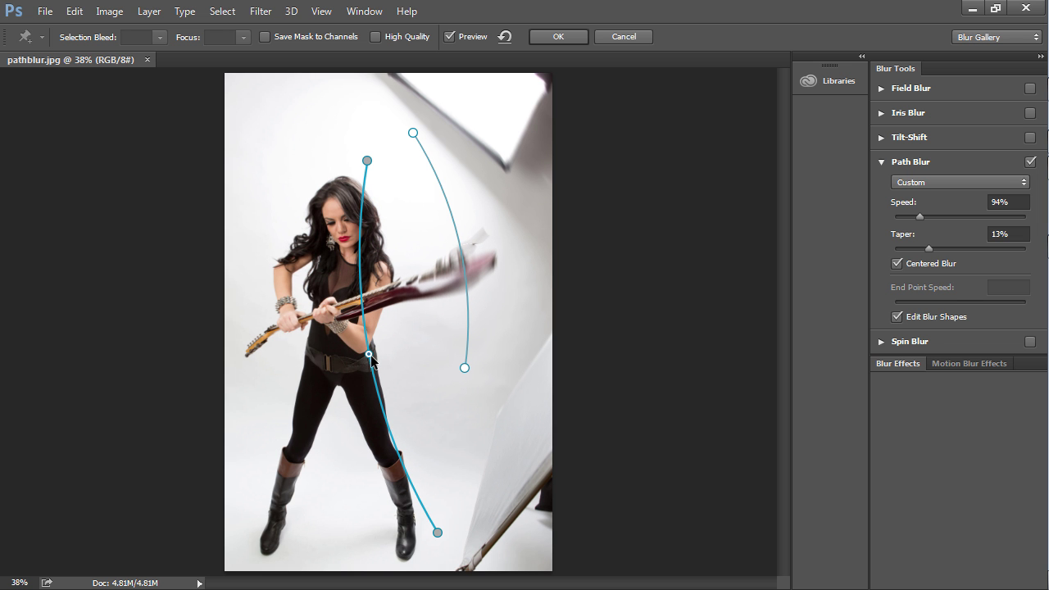
left_click_drag(368, 354, 351, 351)
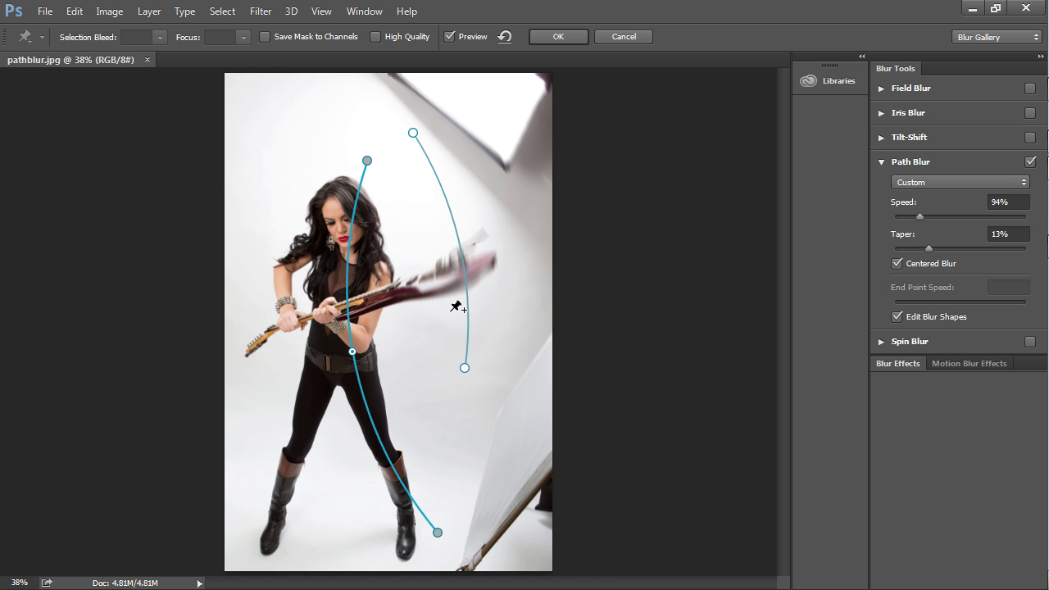
left_click_drag(367, 162, 315, 169)
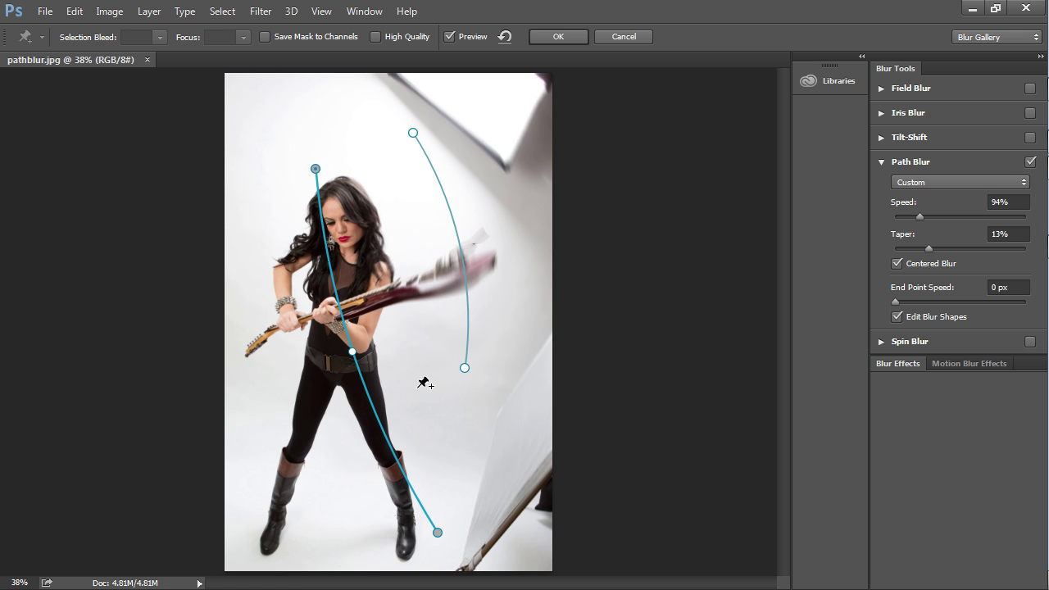
left_click_drag(437, 533, 367, 545)
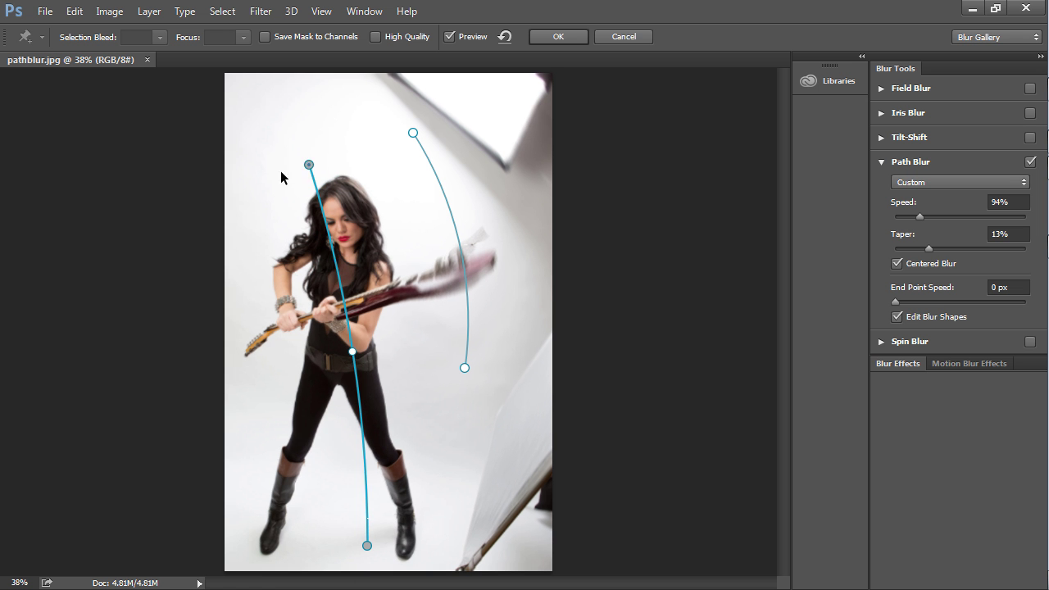
left_click_drag(316, 169, 241, 192)
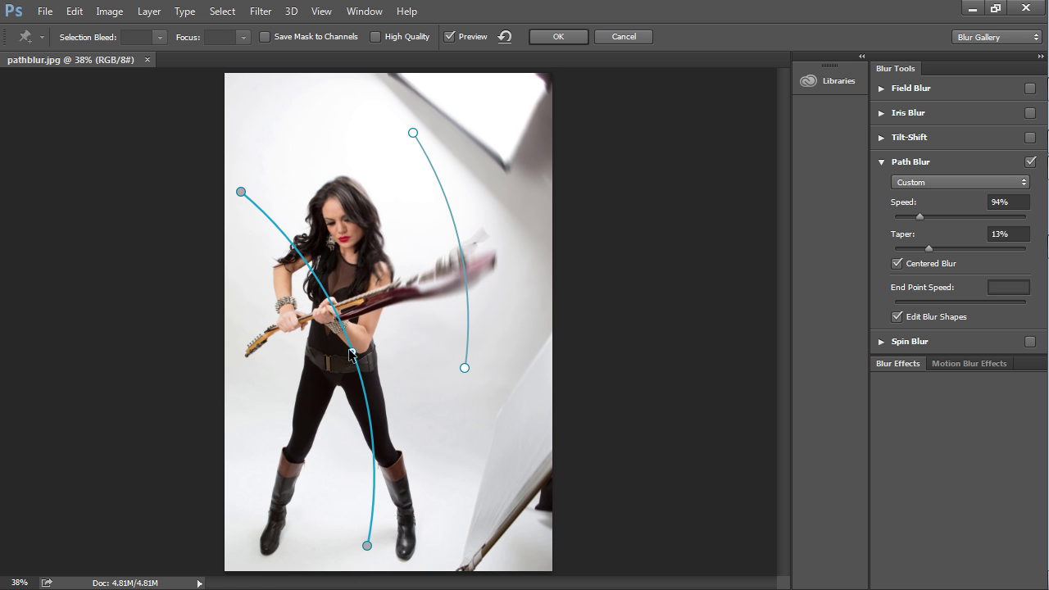
left_click_drag(347, 344, 261, 391)
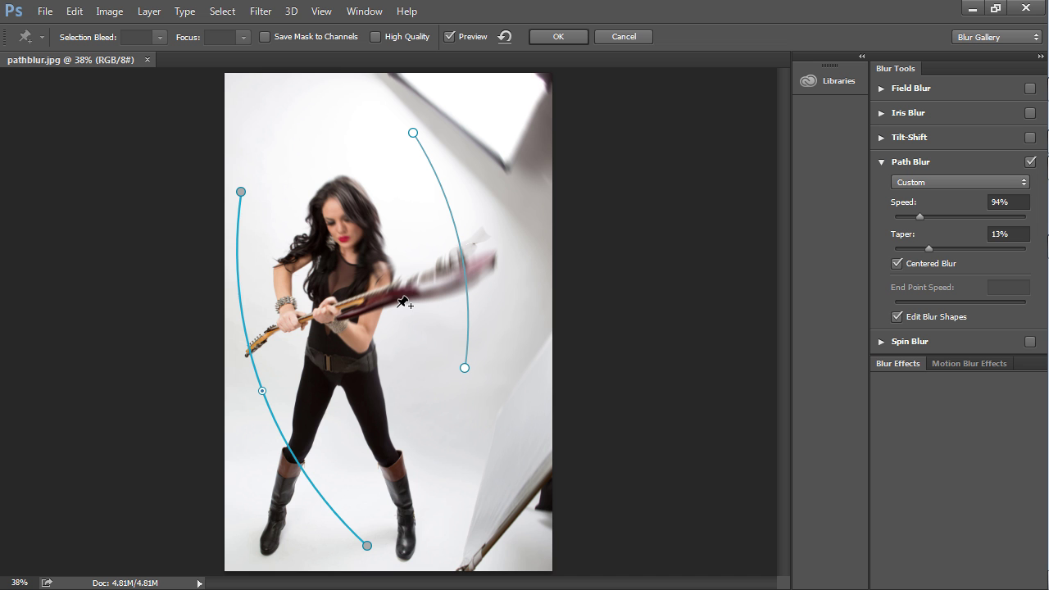
left_click_drag(242, 191, 285, 178)
left_click_drag(262, 391, 284, 378)
left_click_drag(367, 547, 395, 542)
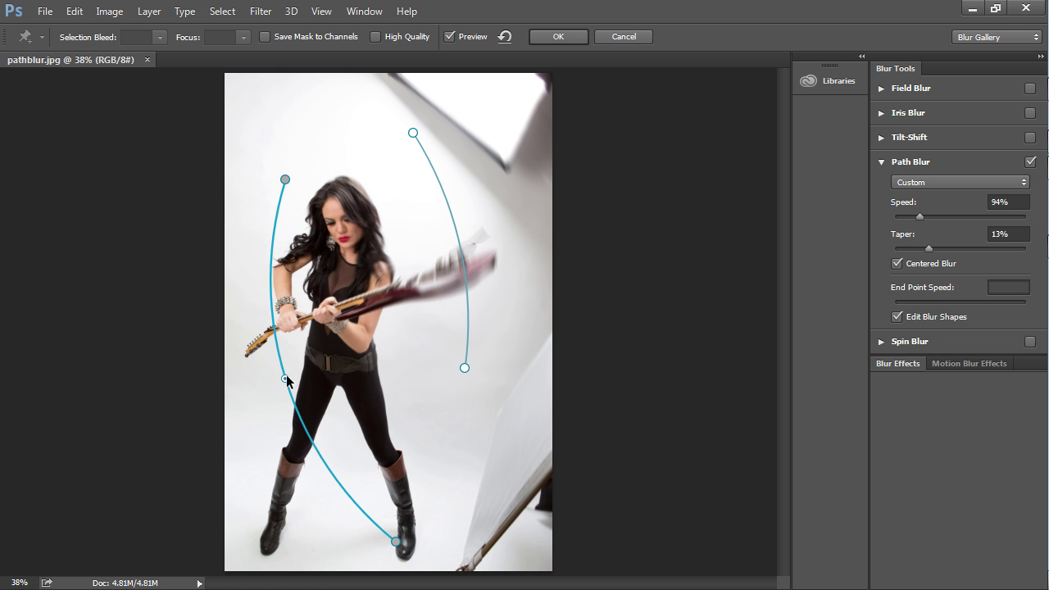
left_click_drag(286, 376, 294, 372)
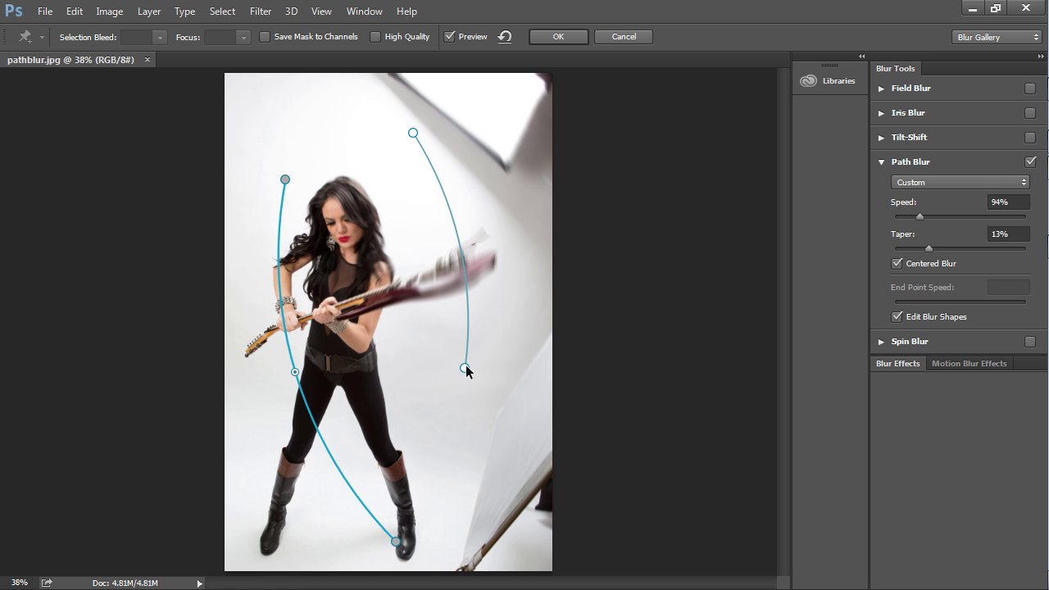
- Raise the right path's top end and bring its end point onto the guitar headstock
left_click_drag(466, 367, 465, 286)
left_click_drag(414, 131, 392, 104)
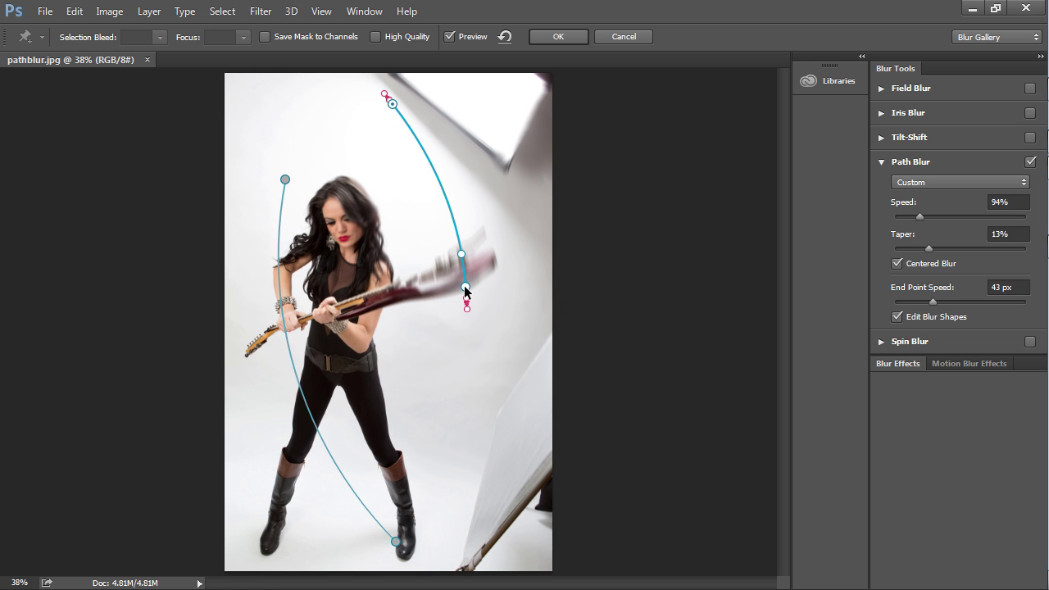
left_click_drag(464, 288, 435, 155)
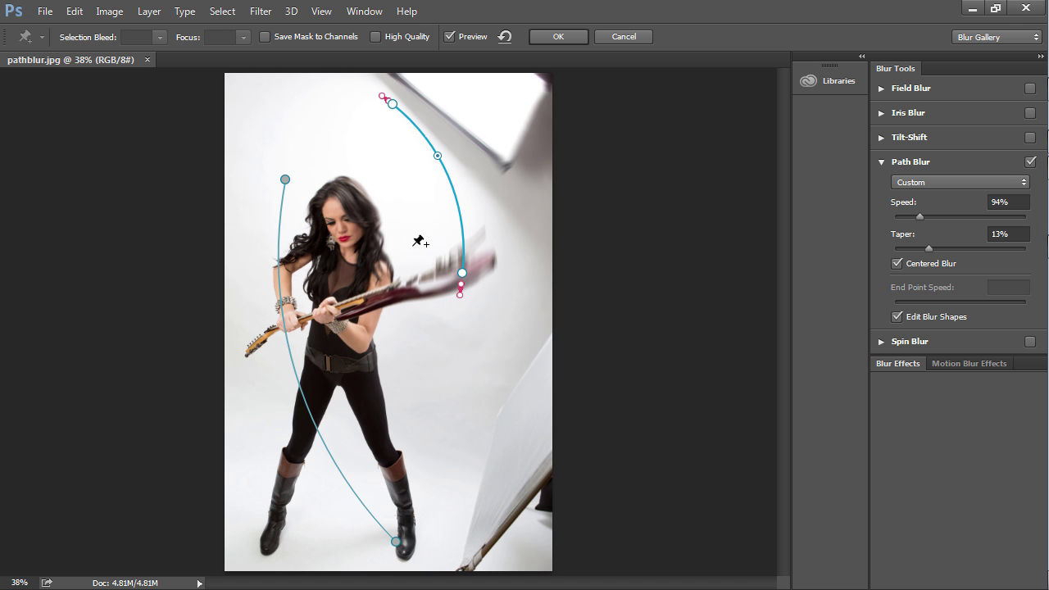
left_click_drag(462, 274, 426, 304)
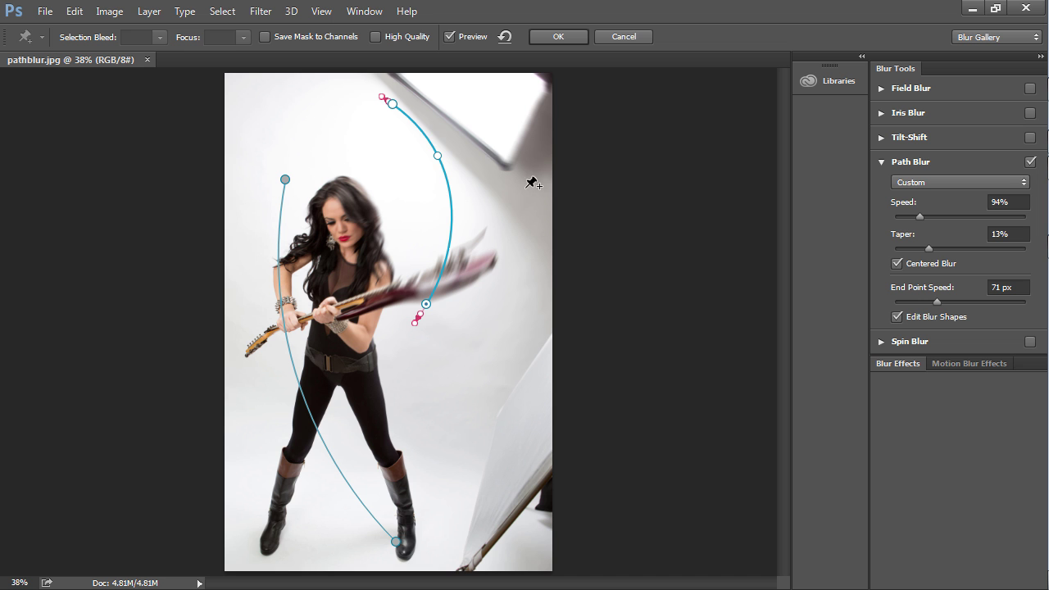
left_click_drag(438, 155, 435, 167)
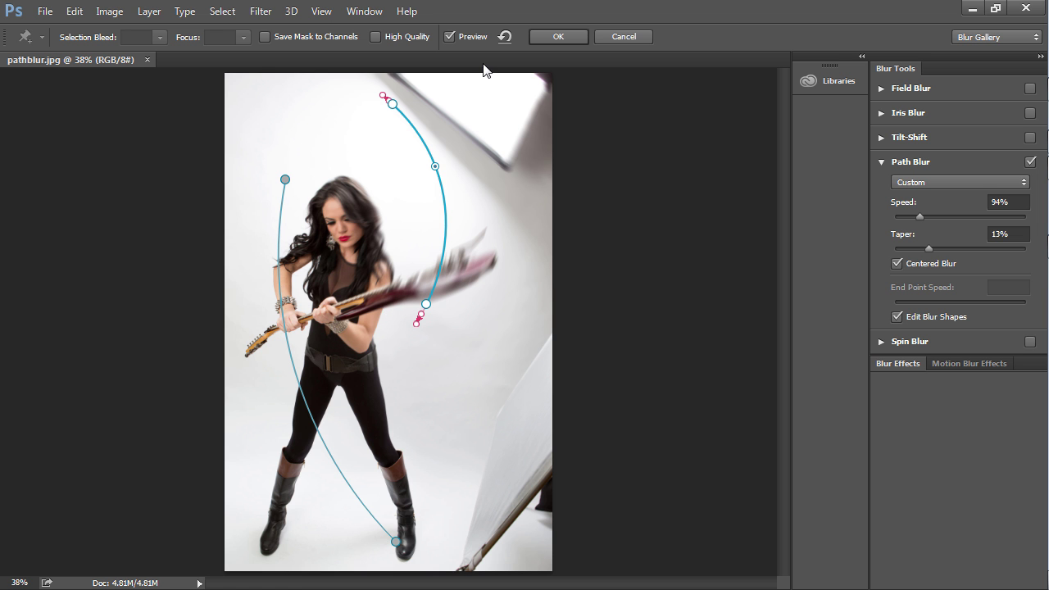
- Commit the path blur with OK, baking the streaks into the Background layer
left_click(554, 37)
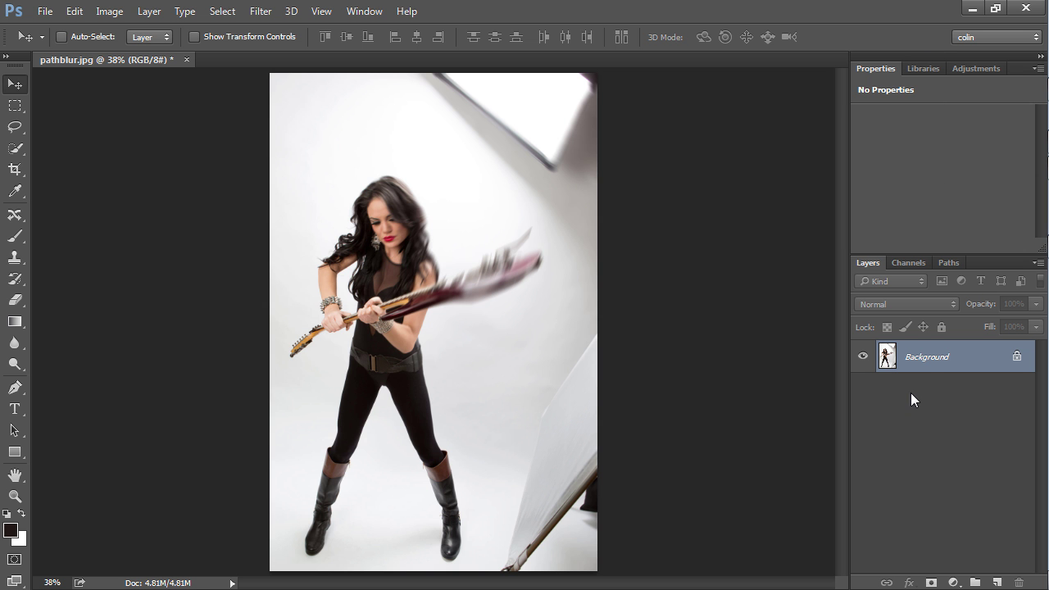
- Revert pathblur.jpg to the sharp original and duplicate the Background layer
left_click(75, 11)
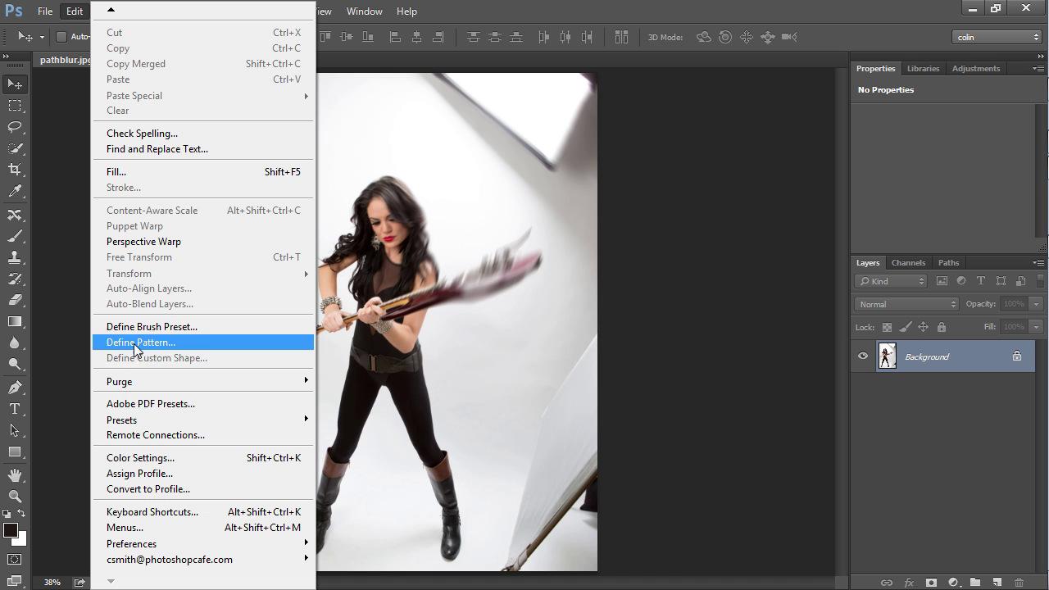
mouse_move(45, 11)
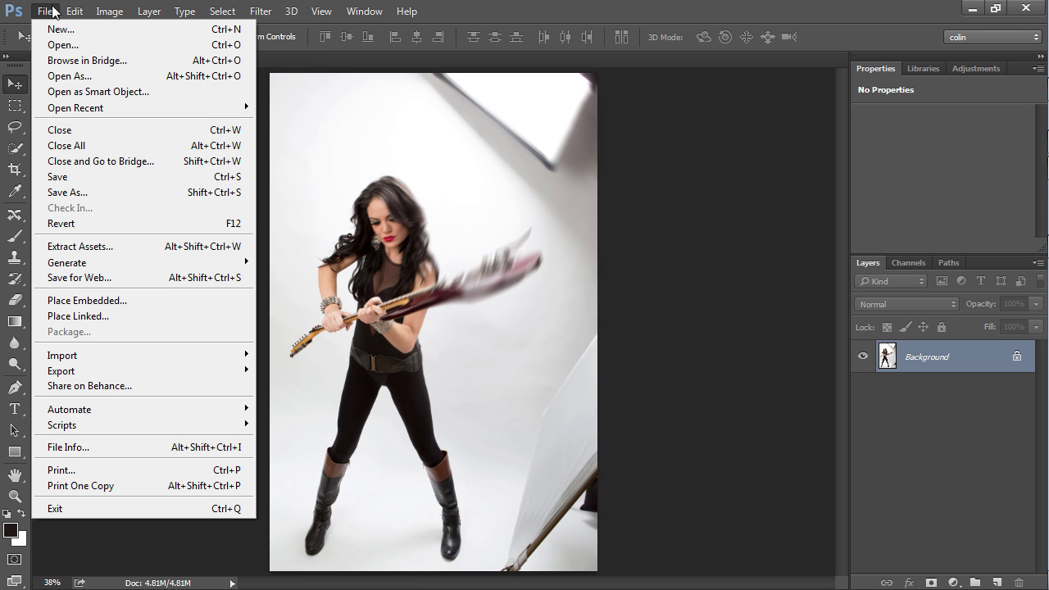
left_click(75, 223)
left_click_drag(976, 363, 997, 583)
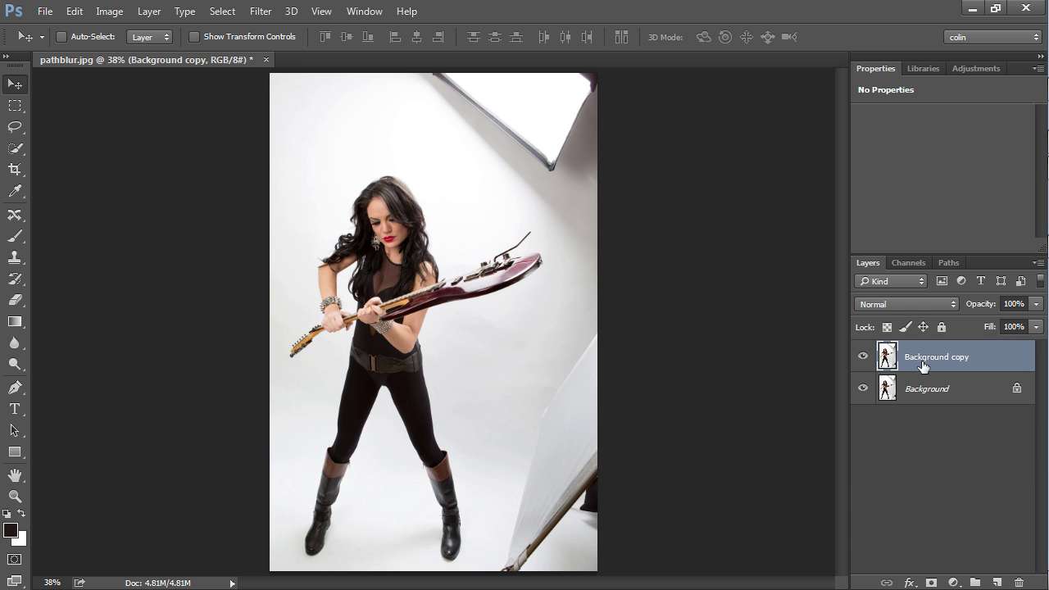
- Apply a 132% Path Blur to Background copy along a curved path through the guitar
left_click(257, 12)
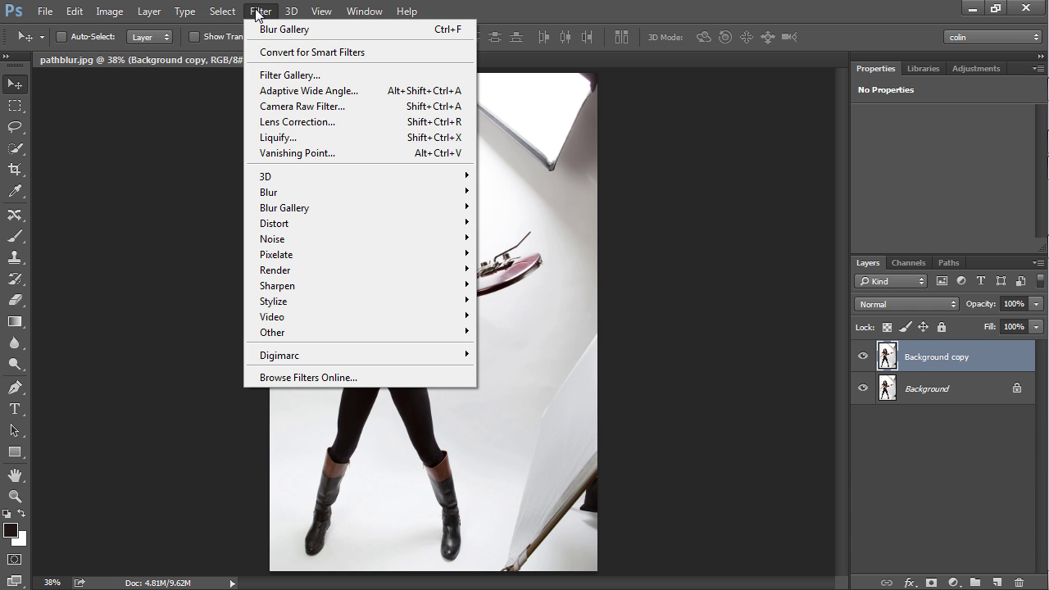
mouse_move(271, 208)
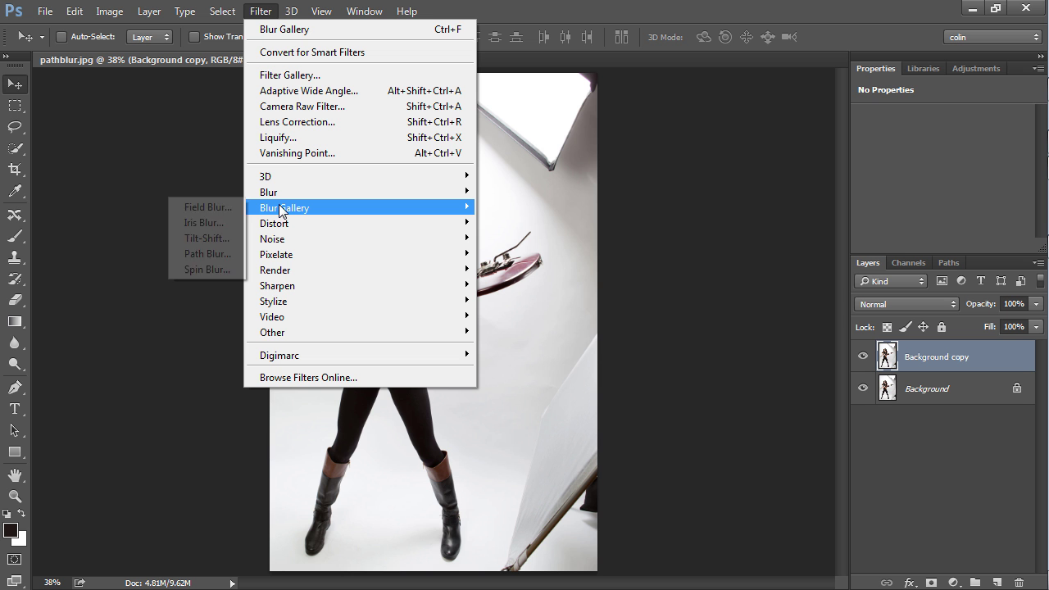
left_click(207, 253)
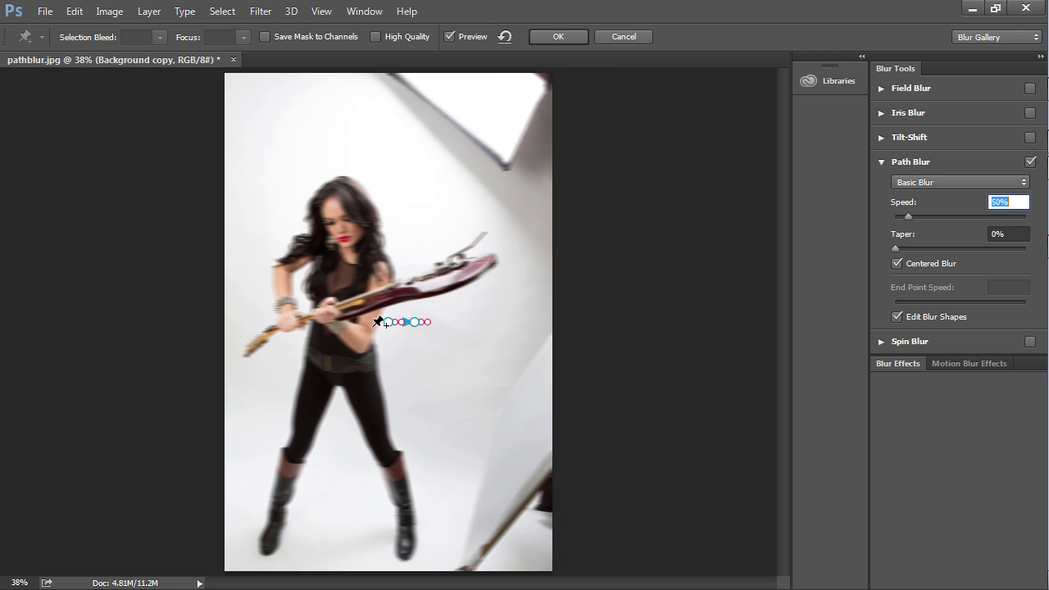
left_click_drag(386, 320, 428, 162)
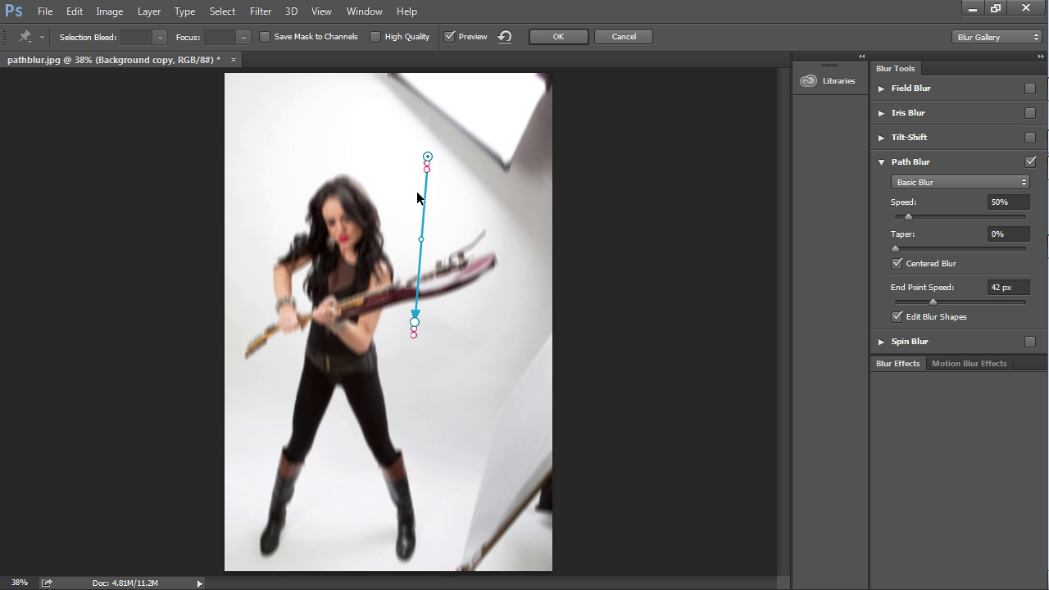
left_click_drag(421, 244, 466, 229)
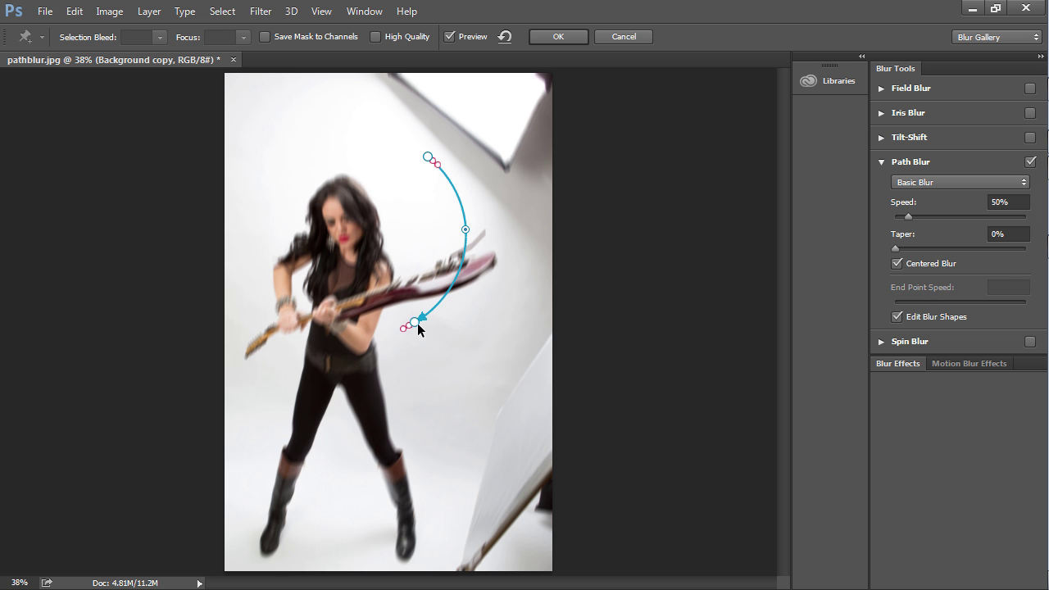
left_click_drag(414, 319, 480, 353)
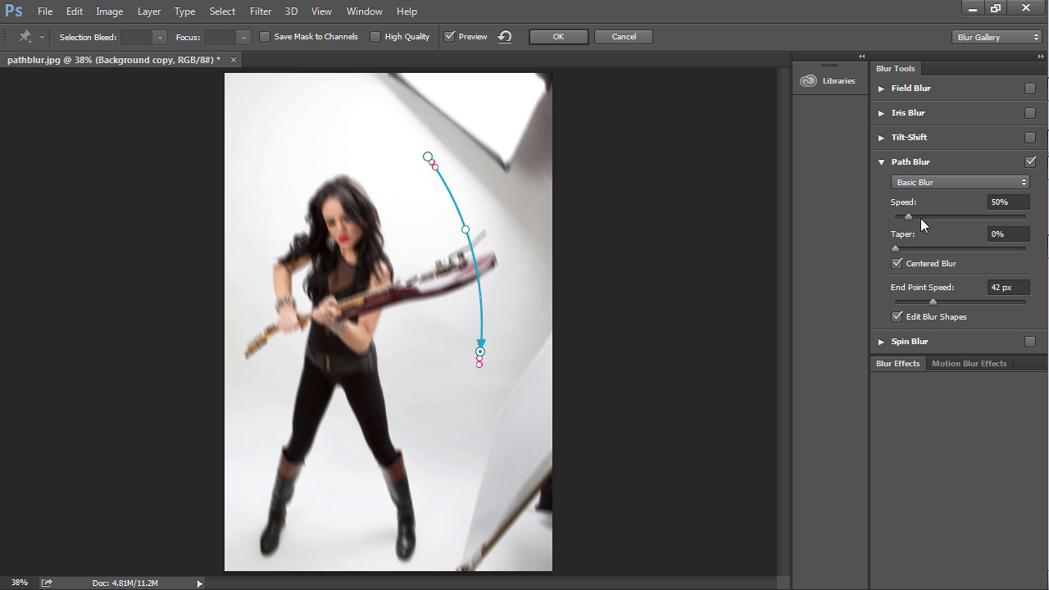
left_click_drag(905, 216, 929, 211)
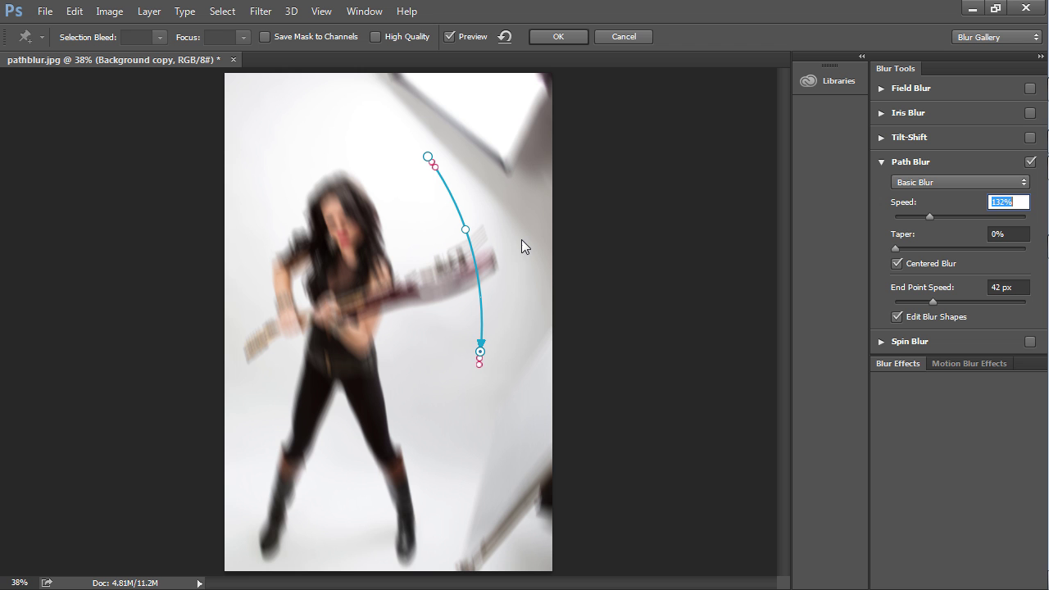
left_click(558, 36)
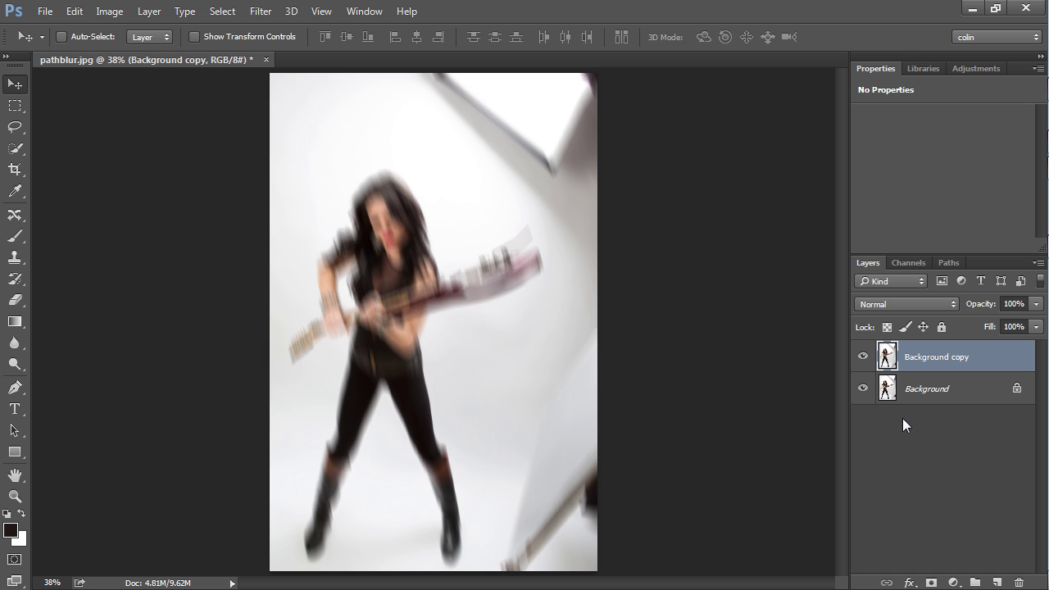
- Hide the blurred copy behind a black layer mask and set up a size-175 brush at 58% opacity
left_click(935, 582, "alt")
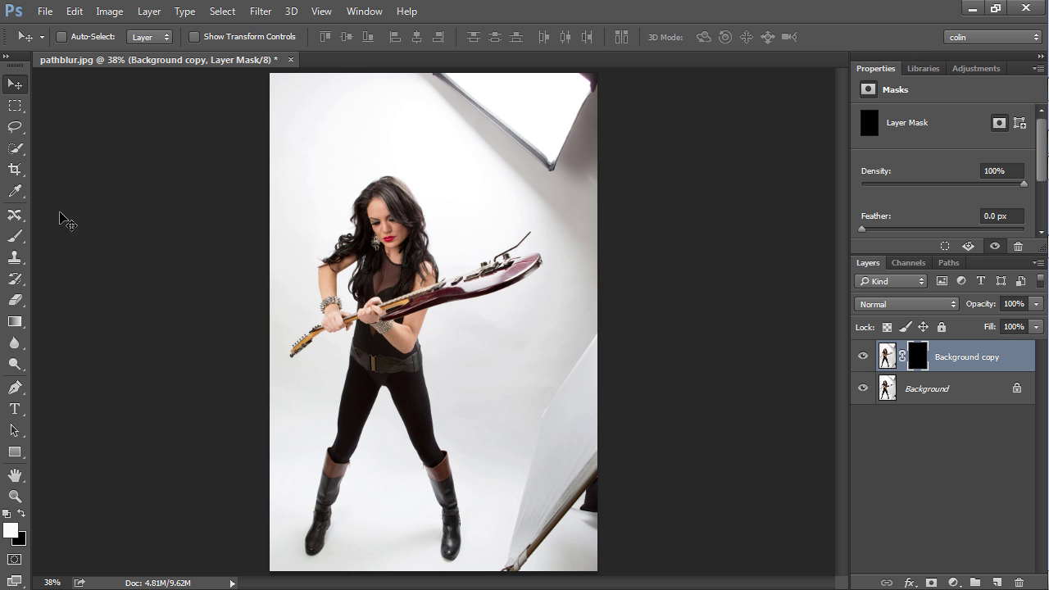
left_click_drag(15, 236, 49, 235)
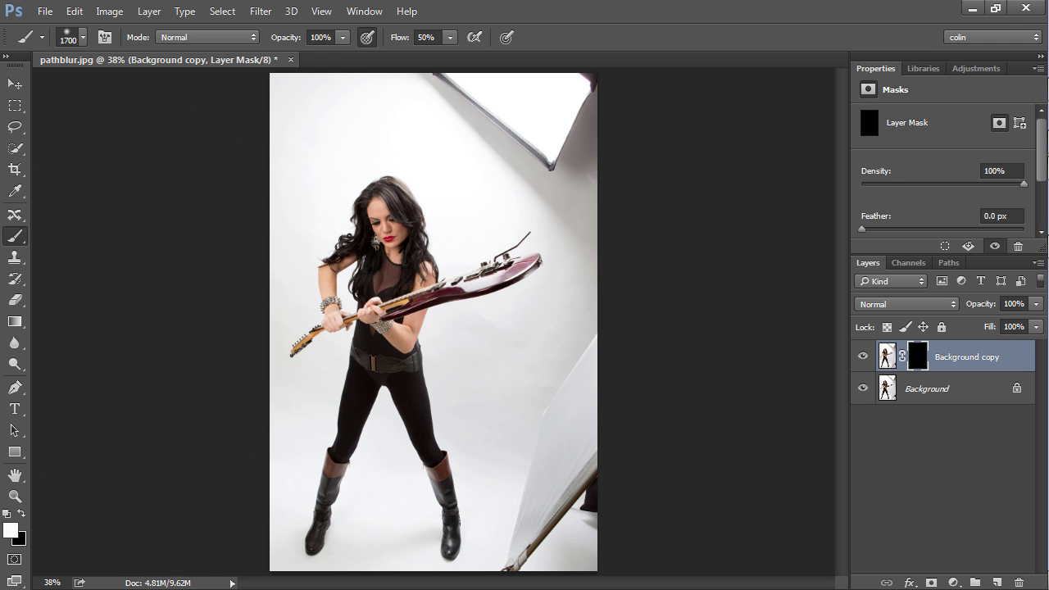
key("bracketleft")
key("bracketleft")
key("bracketleft")
key("bracketleft")
key("bracketleft")
key("bracketleft")
key("bracketleft")
key("bracketleft")
key("bracketleft")
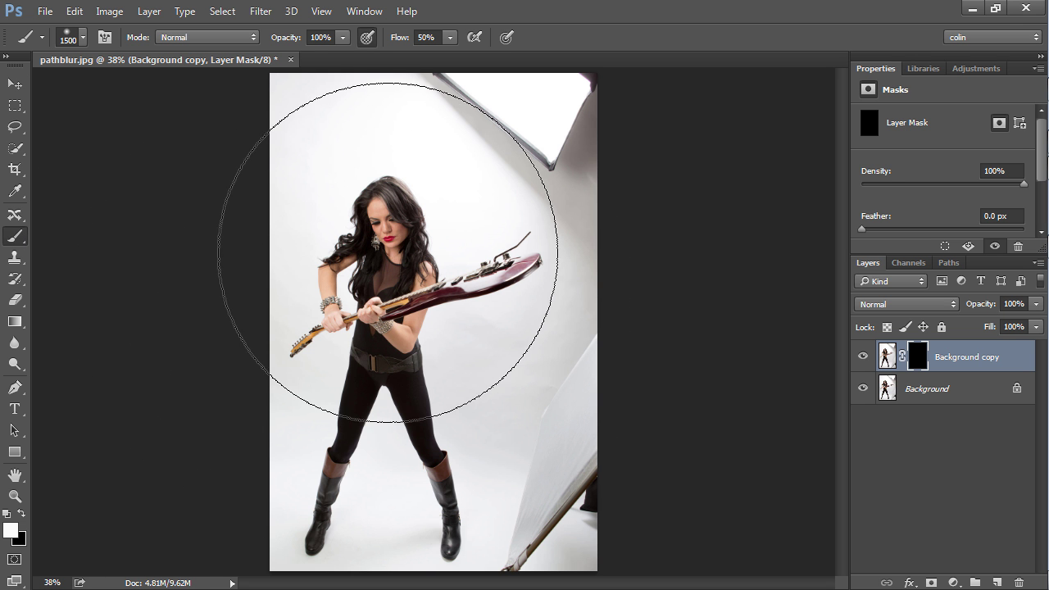
key("bracketleft")
key("bracketleft")
key("bracketleft")
key("bracketleft")
key("bracketleft")
key("bracketleft")
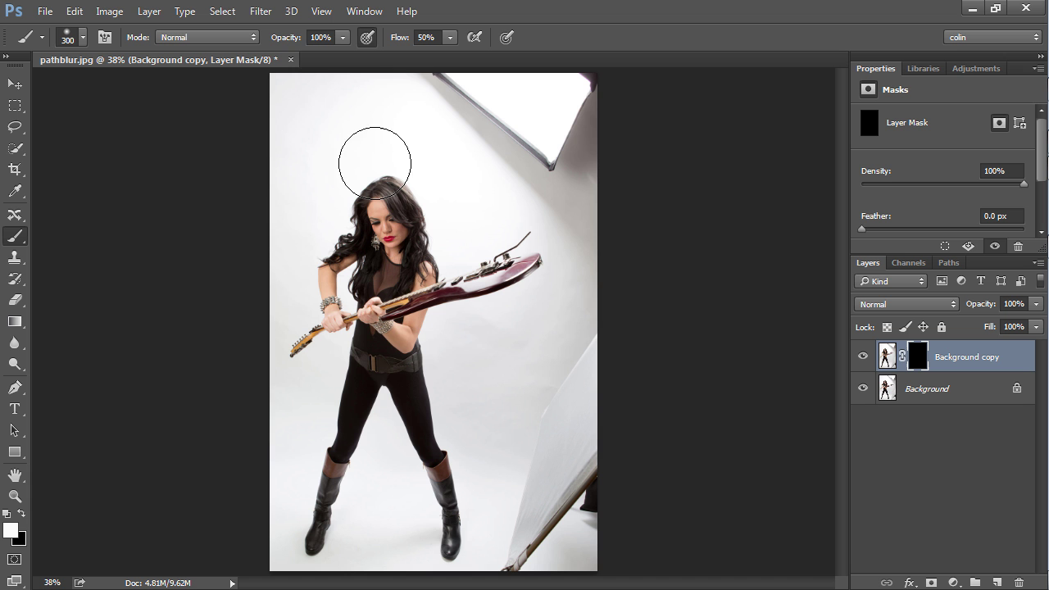
left_click_drag(288, 39, 246, 39)
key("bracketleft")
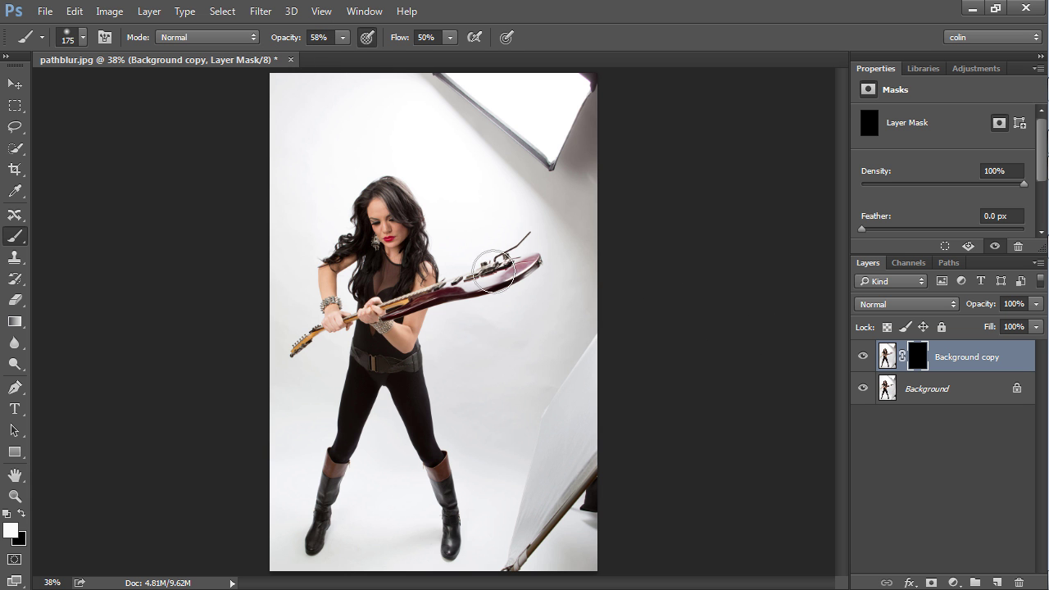
- Paint white on the mask over the guitar headstock and neck, then refine the headstock edges with a size-80 brush
mouse_move(482, 257)
left_mouse_down()
mouse_move(468, 257)
mouse_move(529, 227)
mouse_move(447, 267)
mouse_move(502, 250)
mouse_move(504, 214)
mouse_move(489, 256)
mouse_move(461, 263)
mouse_move(527, 241)
mouse_move(484, 216)
mouse_move(554, 282)
mouse_move(536, 311)
mouse_move(500, 241)
mouse_move(435, 271)
mouse_move(533, 222)
left_mouse_up()
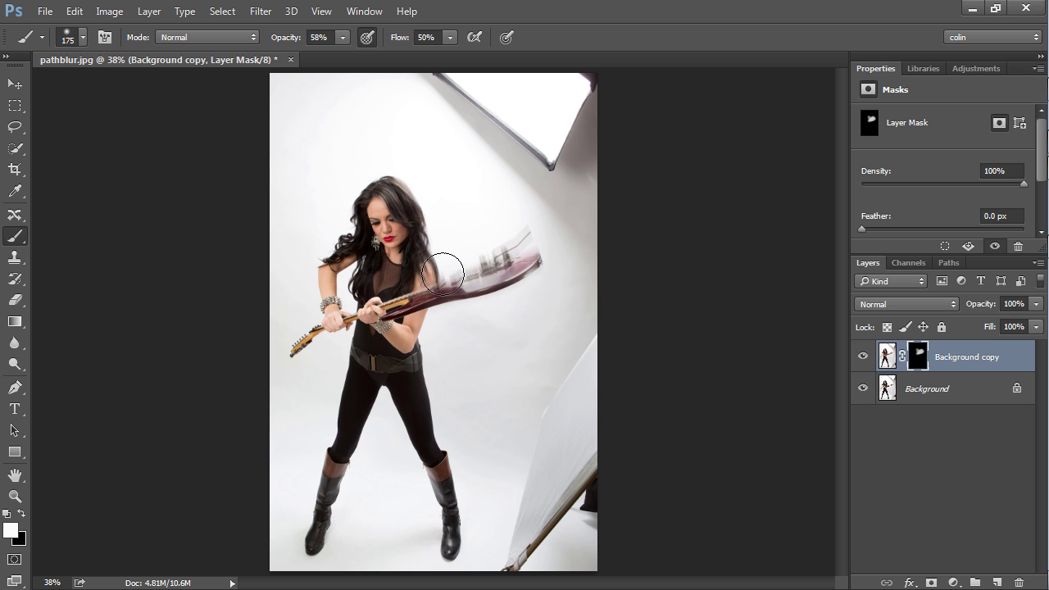
mouse_move(442, 274)
left_mouse_down()
mouse_move(410, 282)
mouse_move(423, 283)
left_mouse_up()
key("bracketleft")
key("bracketleft")
key("bracketleft")
key("bracketleft")
key("bracketleft")
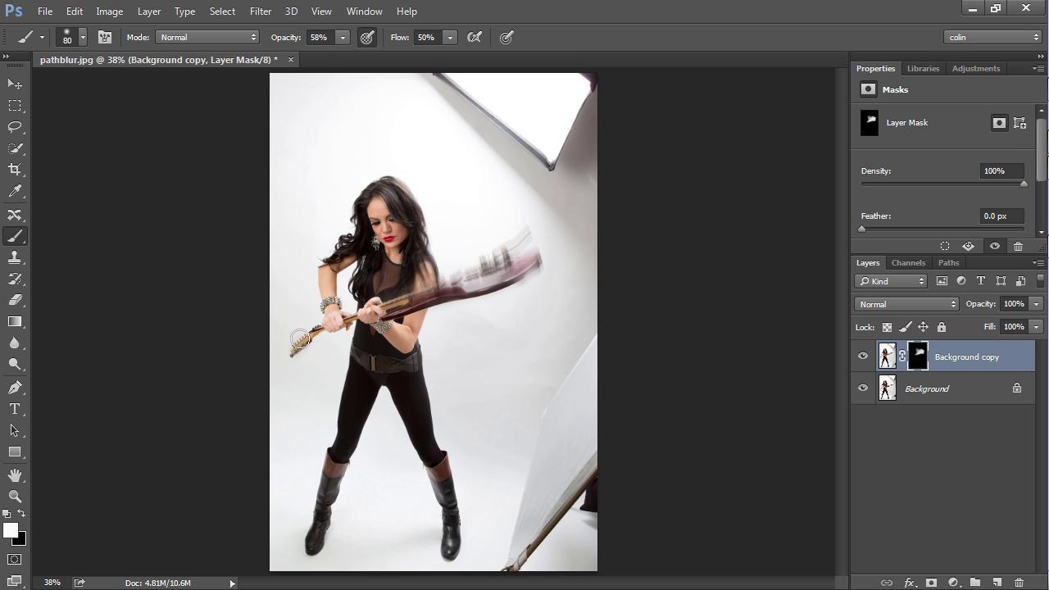
mouse_move(300, 340)
left_mouse_down()
mouse_move(304, 352)
mouse_move(315, 327)
mouse_move(306, 360)
mouse_move(343, 329)
mouse_move(331, 311)
mouse_move(363, 320)
mouse_move(322, 335)
left_mouse_up()
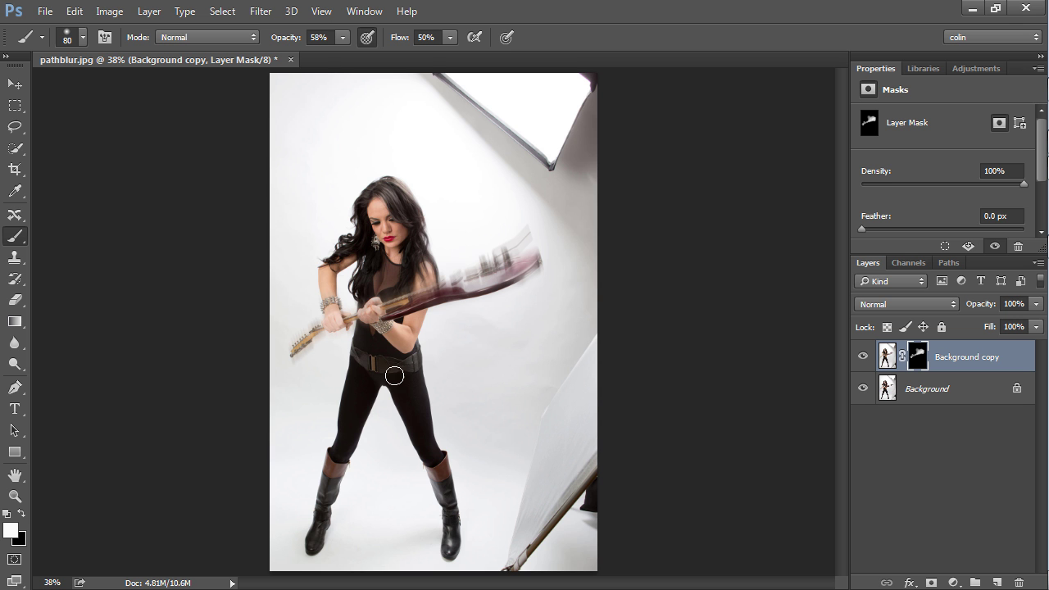
- Paint the motion blur back onto the guitar body around the guitarist's hands
mouse_move(394, 375)
left_mouse_down()
mouse_move(424, 283)
mouse_move(349, 331)
mouse_move(495, 262)
mouse_move(384, 319)
mouse_move(408, 324)
mouse_move(407, 344)
left_mouse_up()
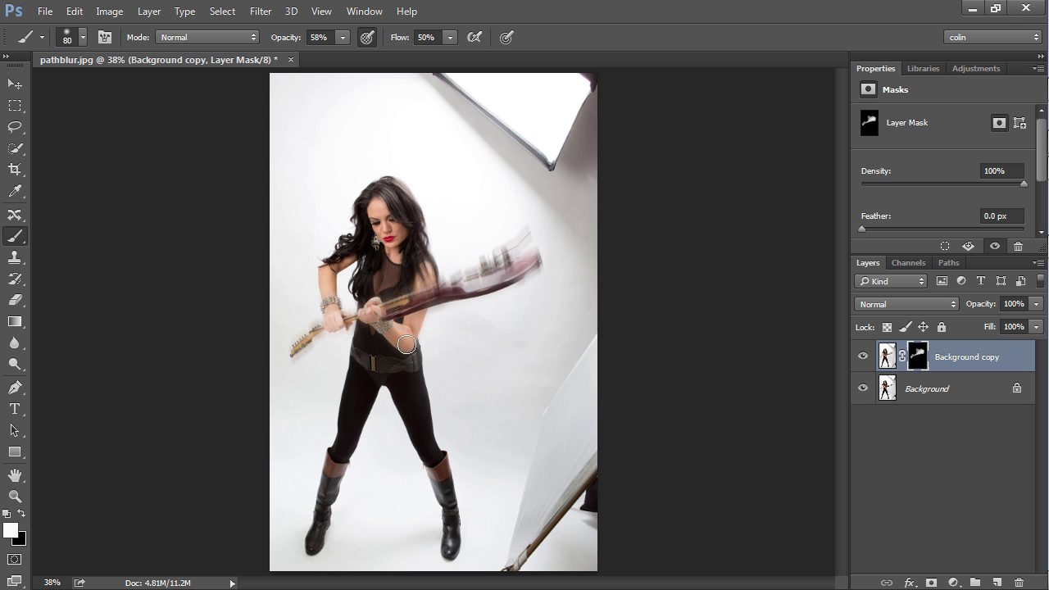